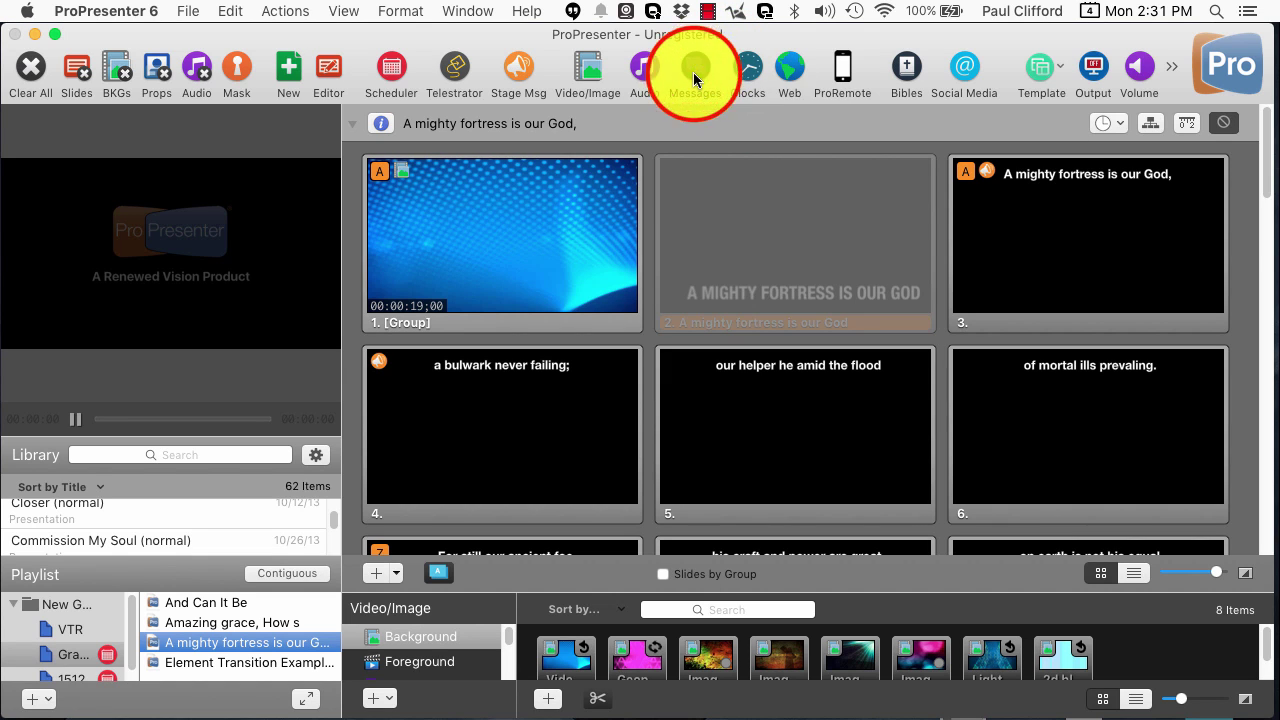
# Step: Open the Messages window and expand its message editor
pyautogui.click(693, 74)
pyautogui.moveTo(749, 57); pyautogui.dragTo(569, 163)
pyautogui.click(340, 16)
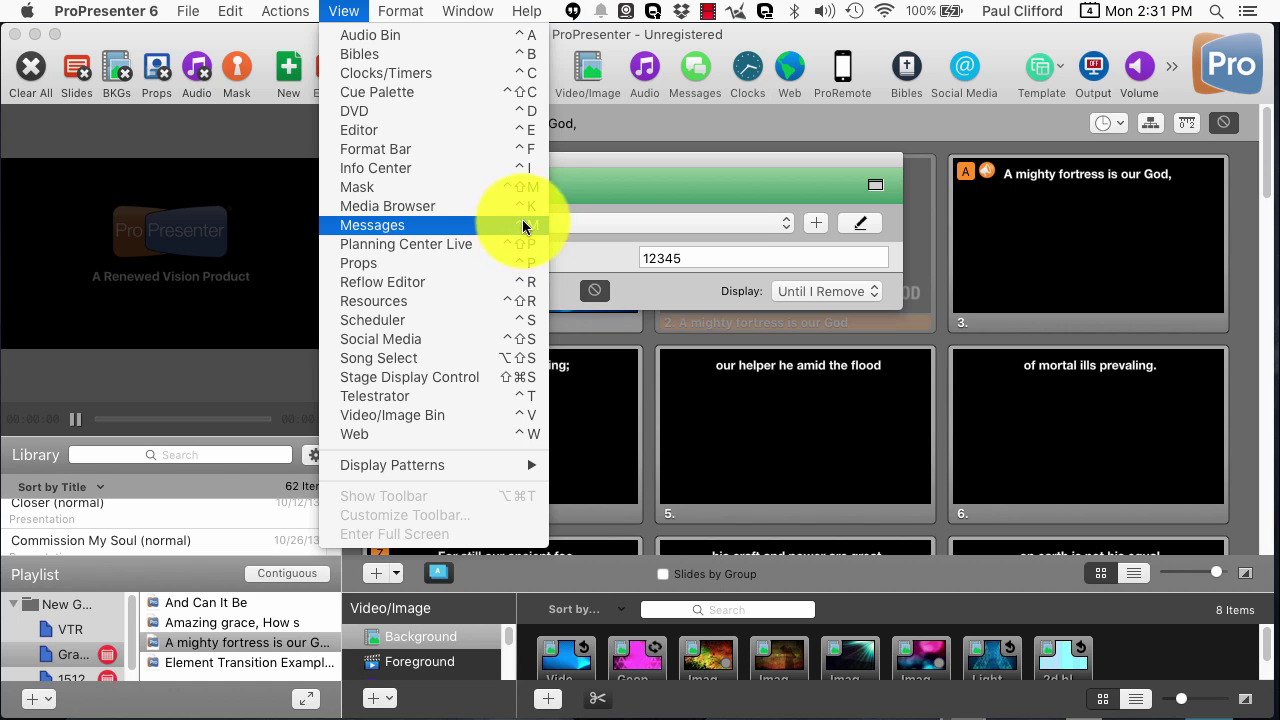
pyautogui.click(621, 159)
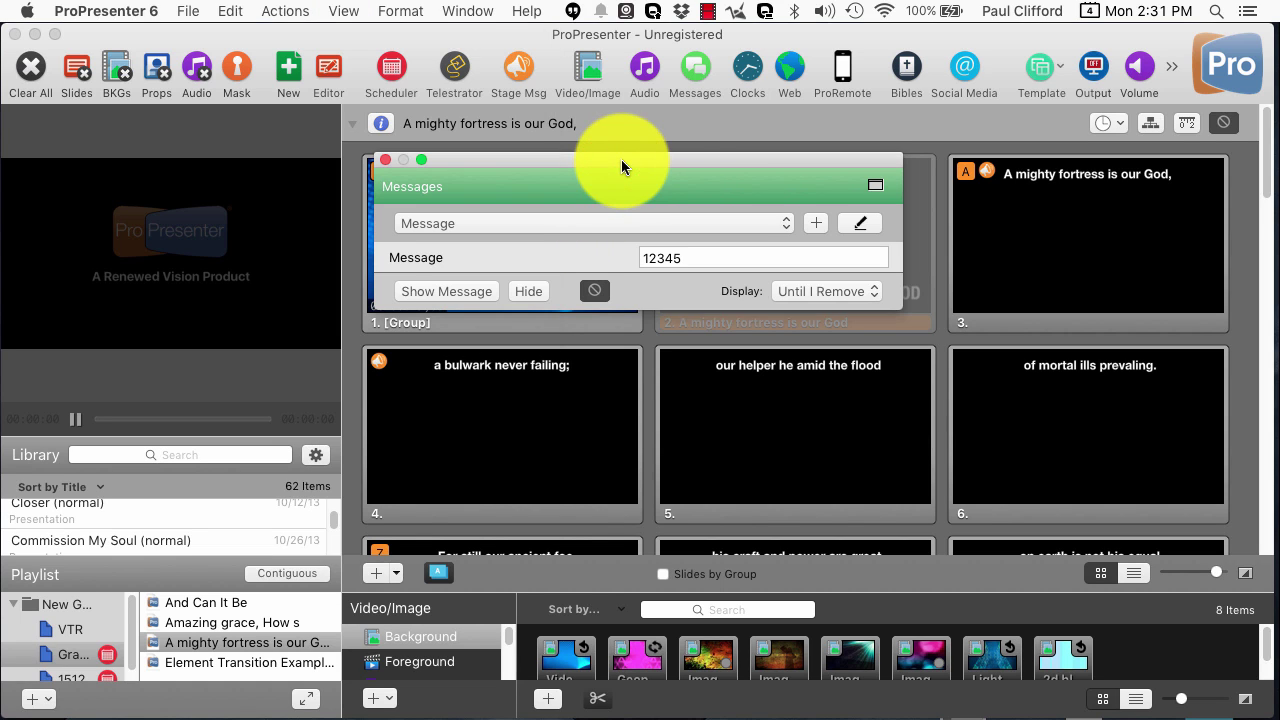
pyautogui.click(859, 224)
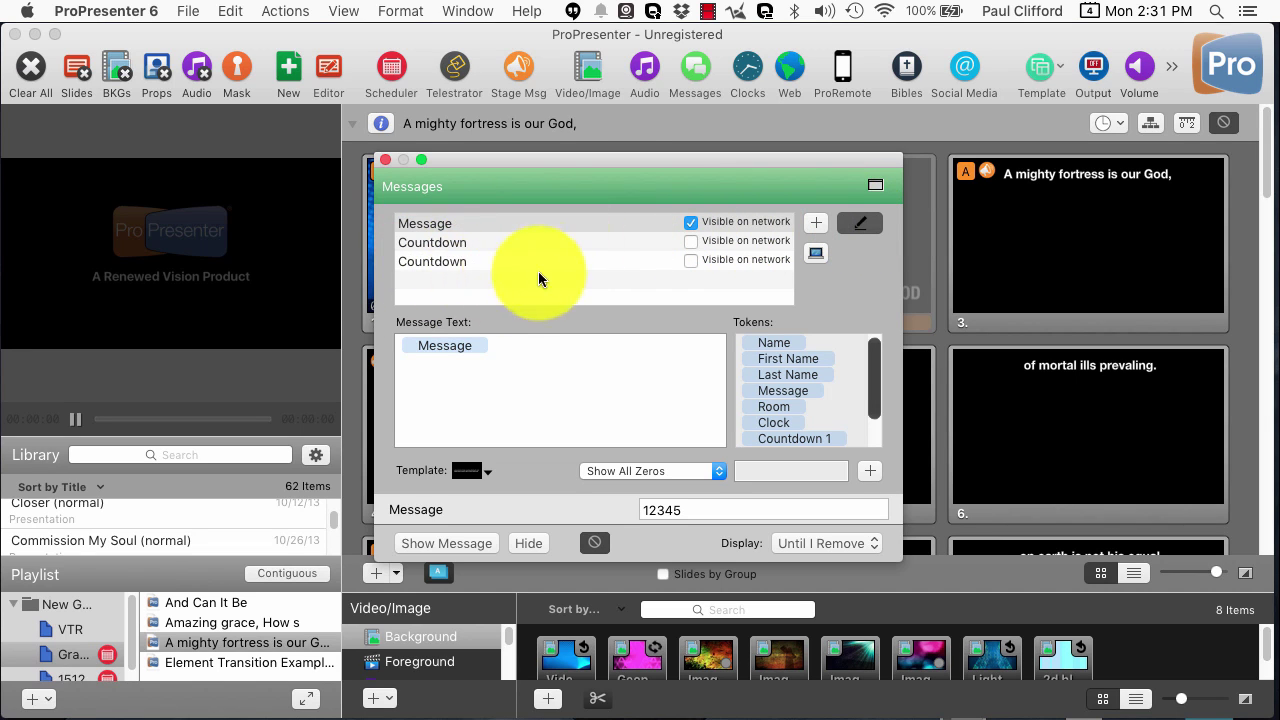
# Step: Turn network visibility of the first Countdown message on and back off
pyautogui.click(691, 224)
pyautogui.click(712, 241)
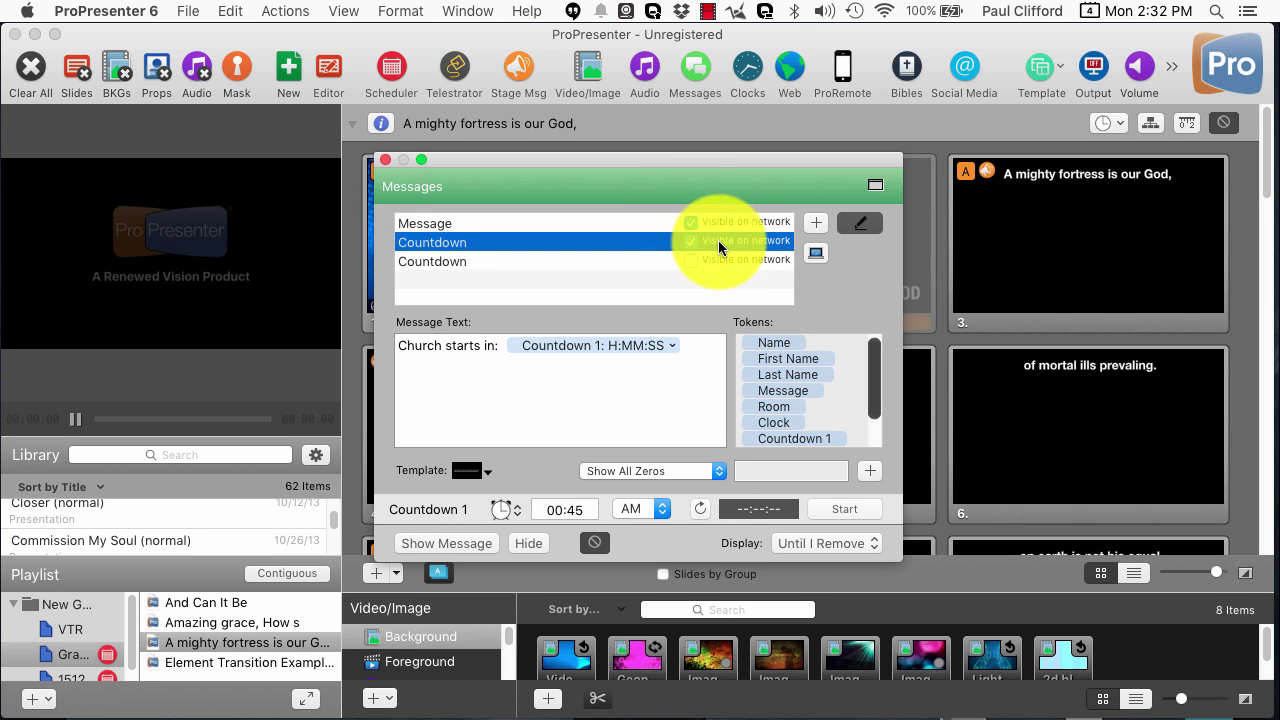
pyautogui.click(707, 249)
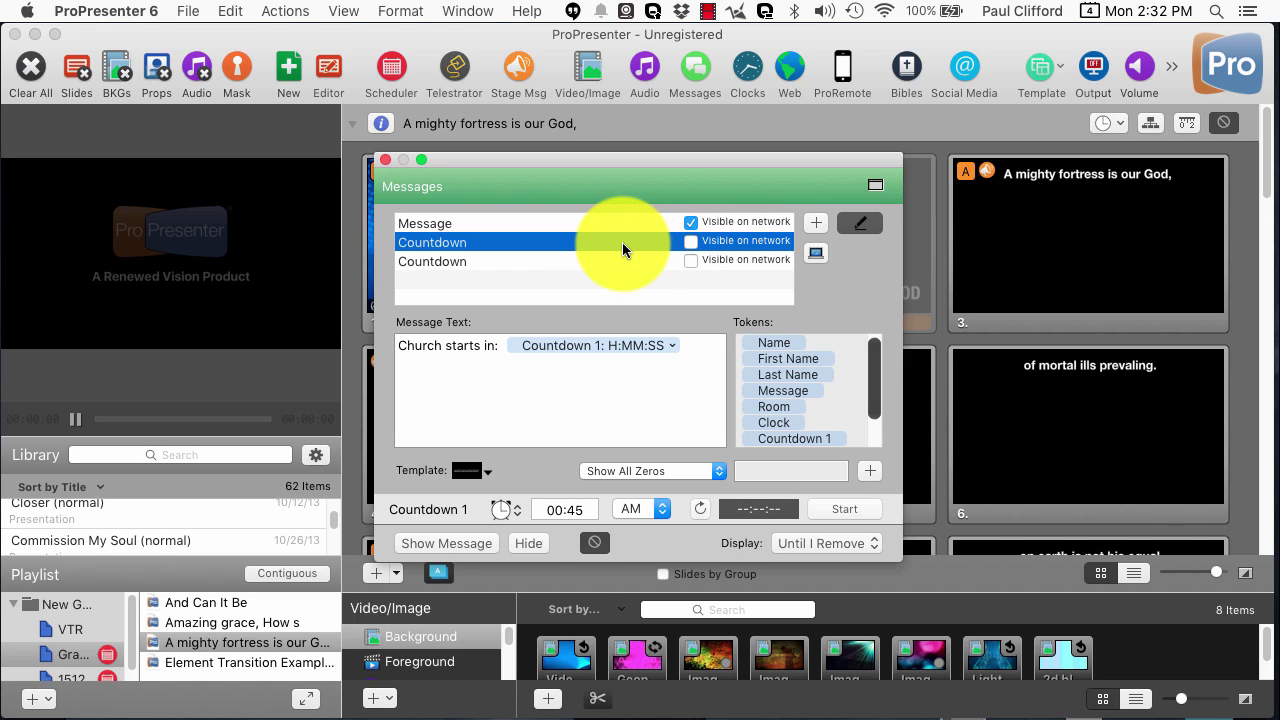
# Step: Open the network messages page in the browser, then return to the Messages window in ProPresenter
pyautogui.click(816, 254)
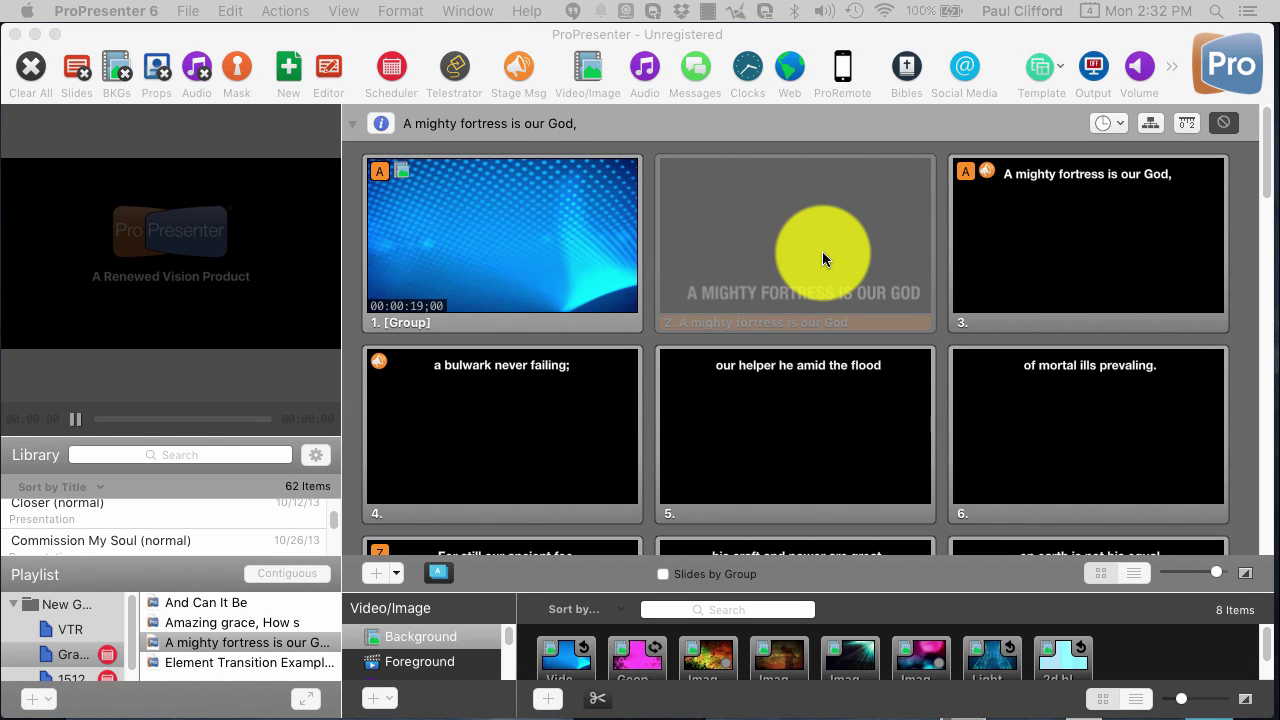
pyautogui.click(852, 30)
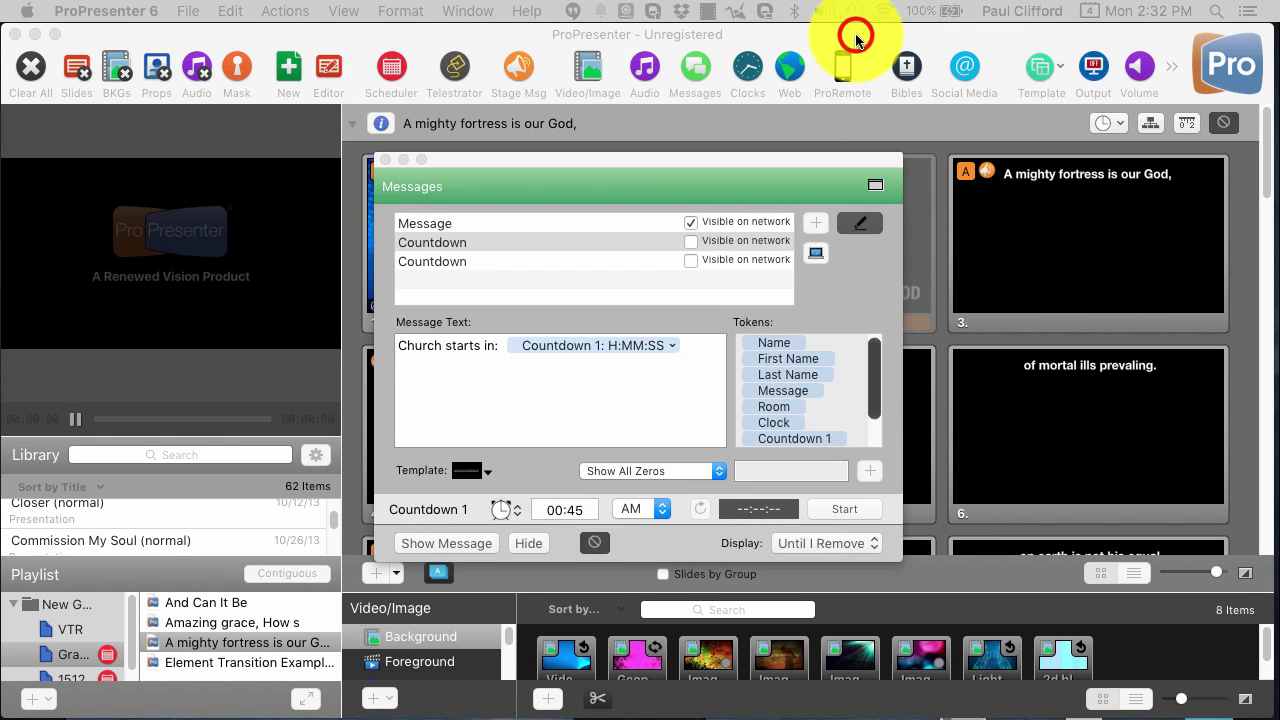
# Step: Edit the Message entry's text to read "Will the parents of child", the Message token, then "please come to the kidmin area?"
pyautogui.click(612, 222)
pyautogui.click(610, 224)
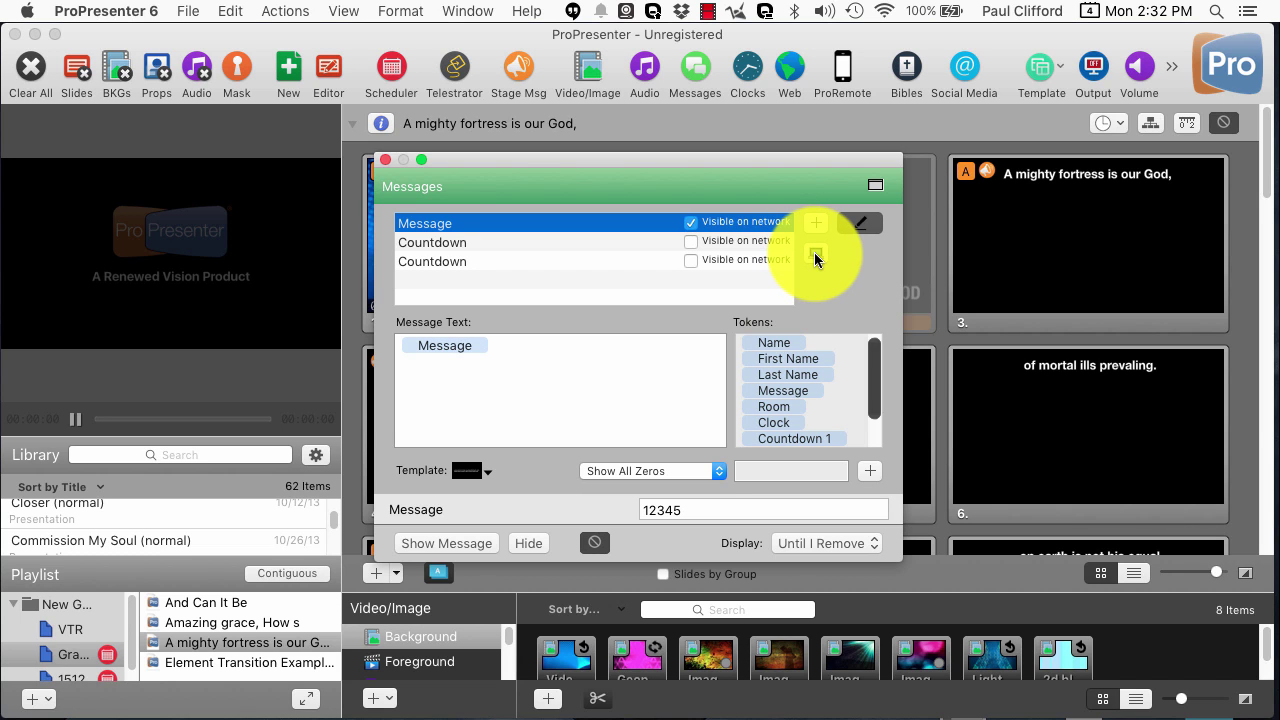
pyautogui.click(856, 228)
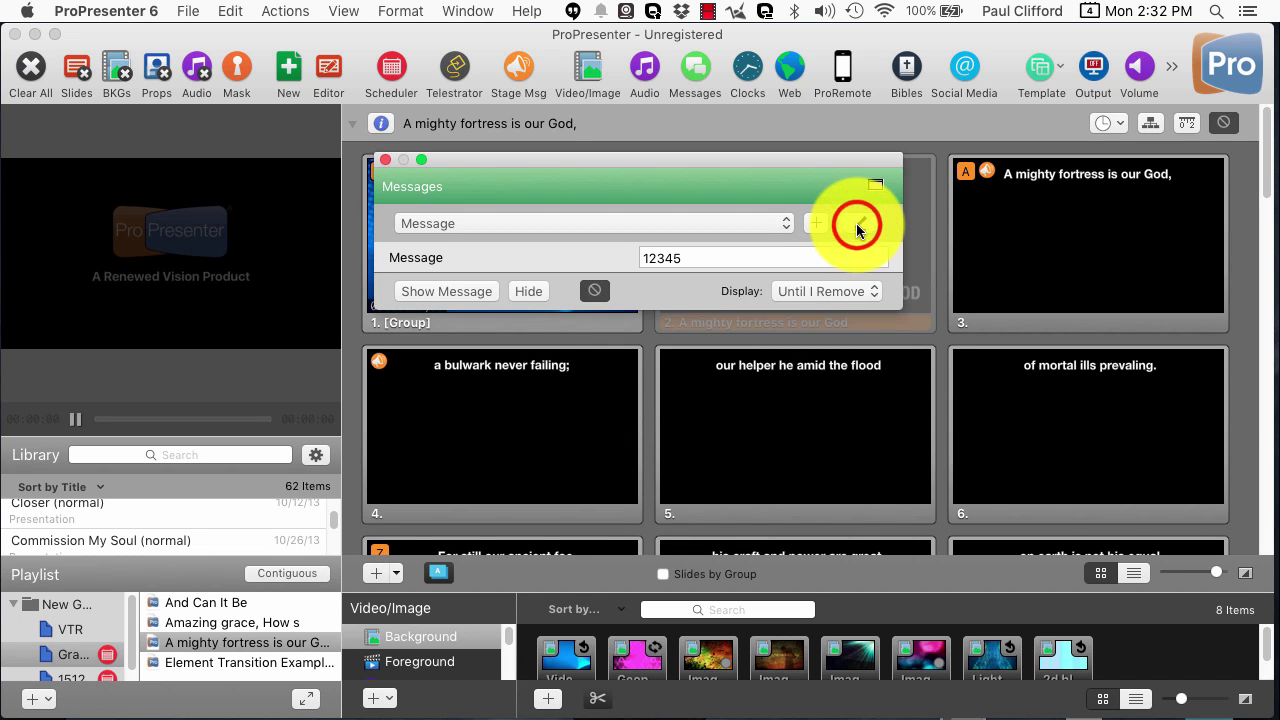
pyautogui.click(857, 228)
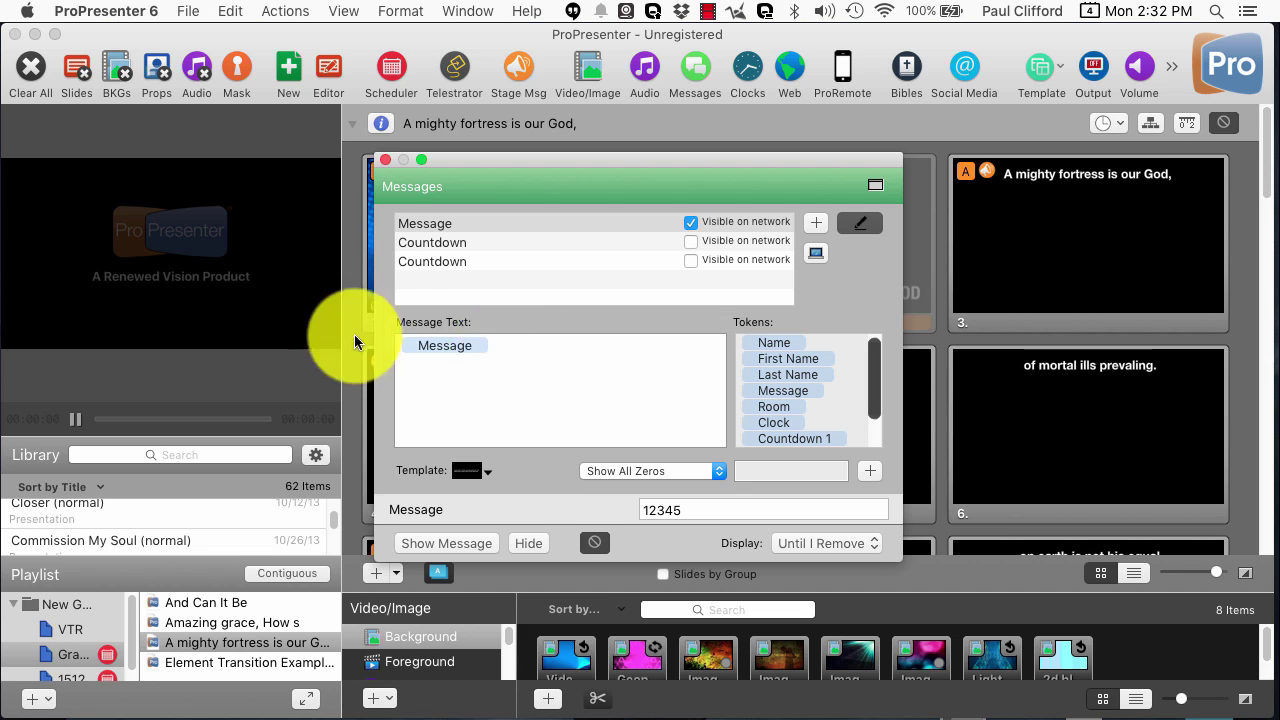
pyautogui.click(400, 355)
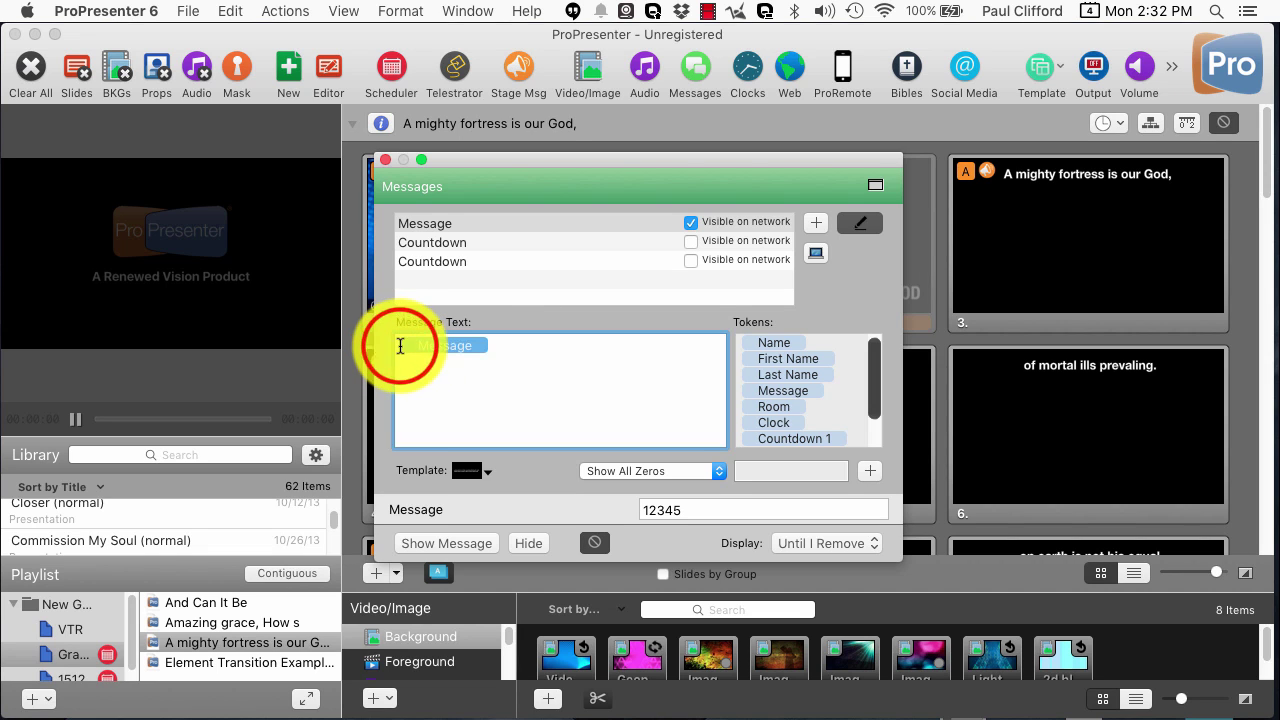
pyautogui.click(509, 350)
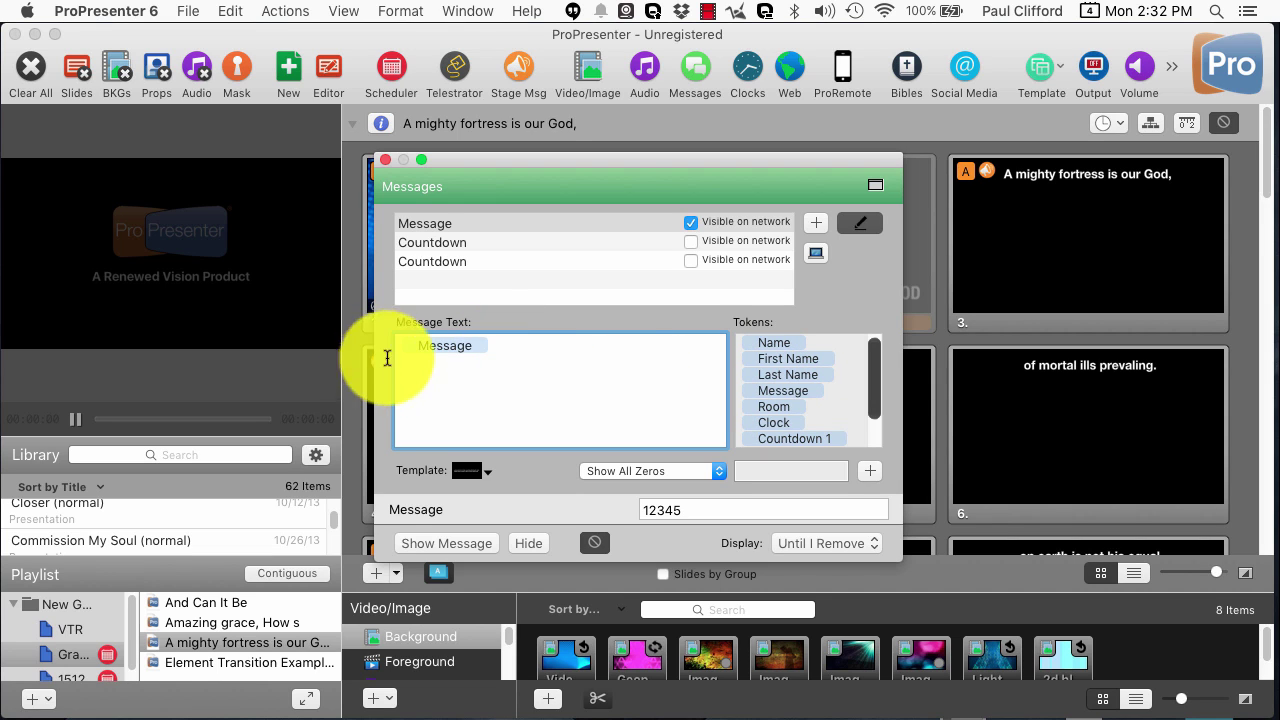
pyautogui.moveTo(404, 357); pyautogui.dragTo(596, 360)
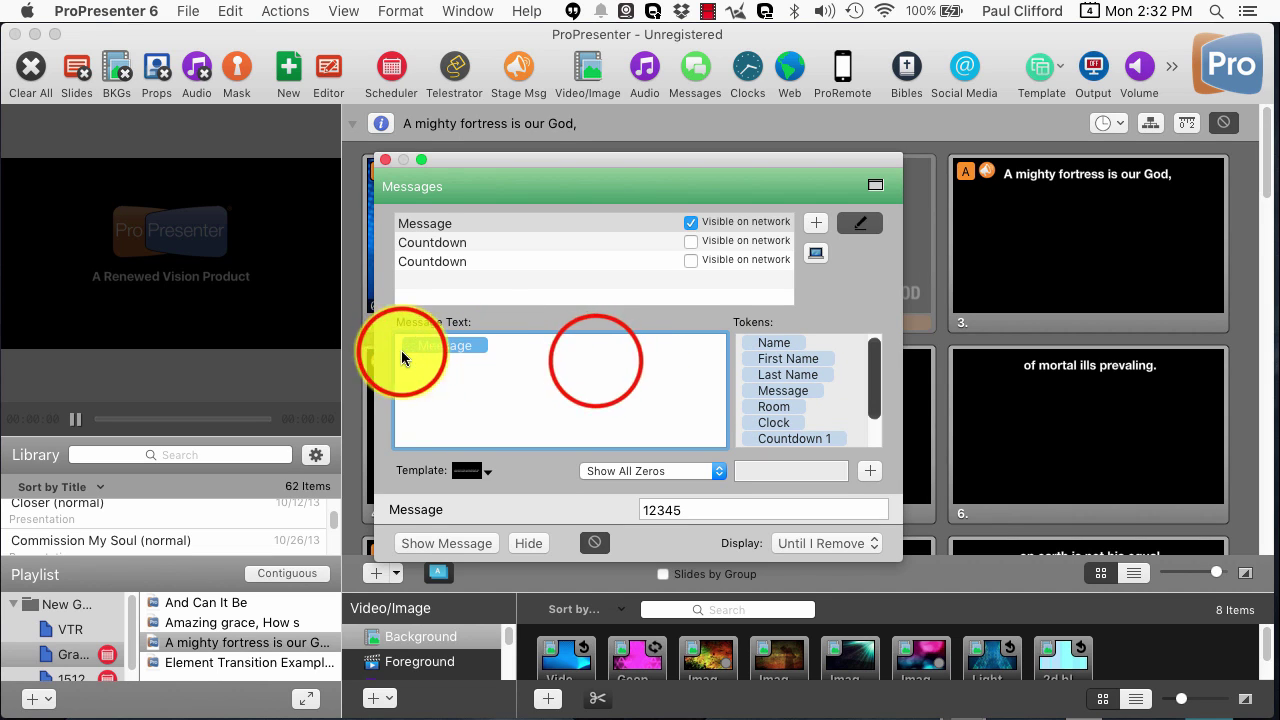
pyautogui.press('Left')
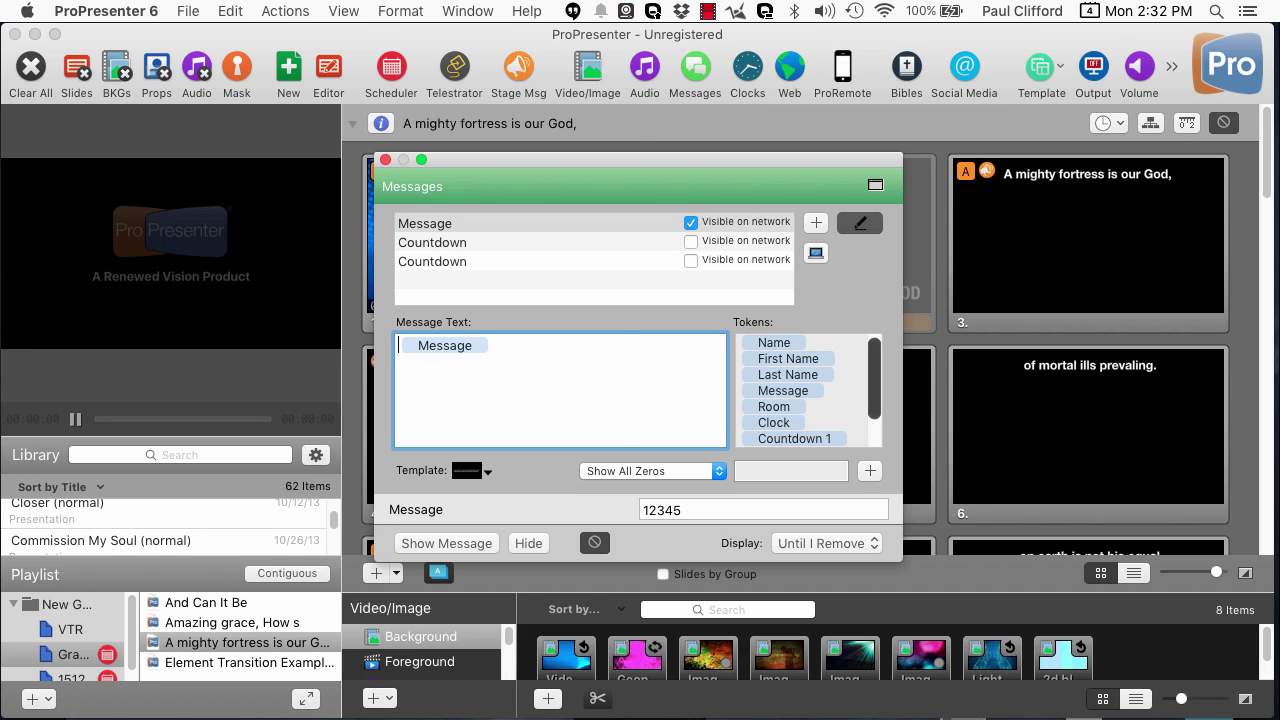
pyautogui.write('Will the parents of')
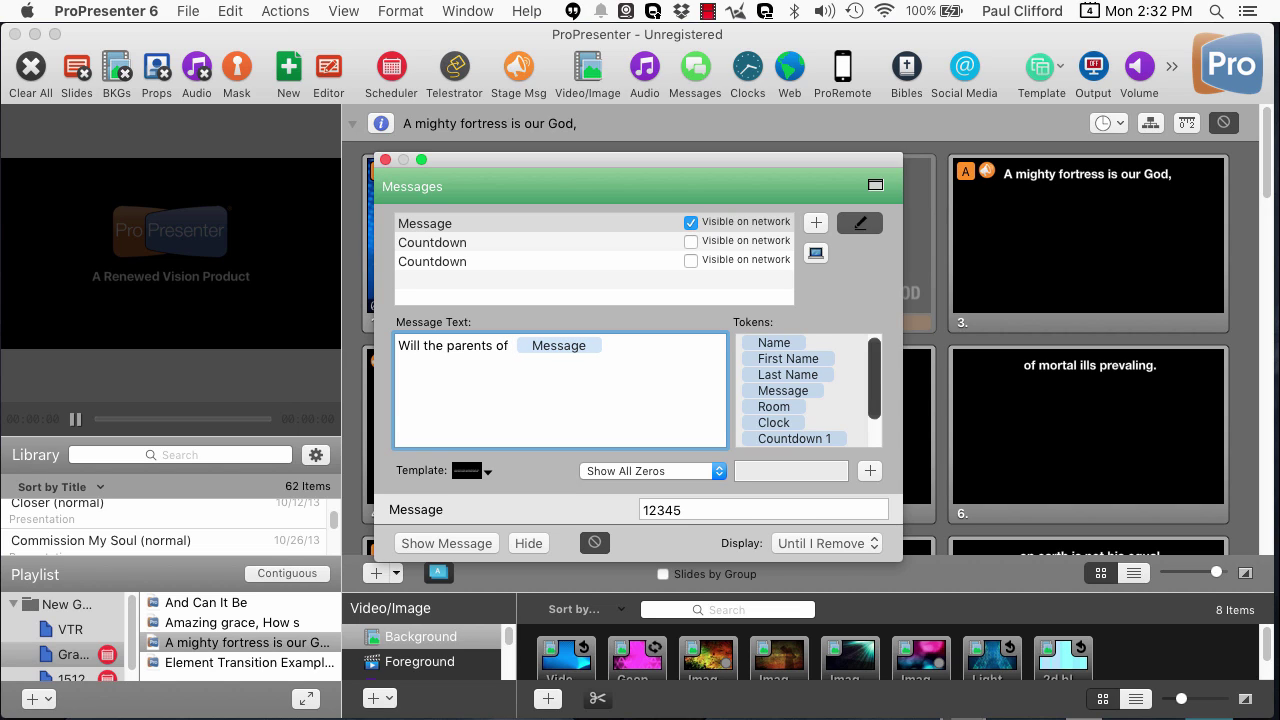
pyautogui.write(' child')
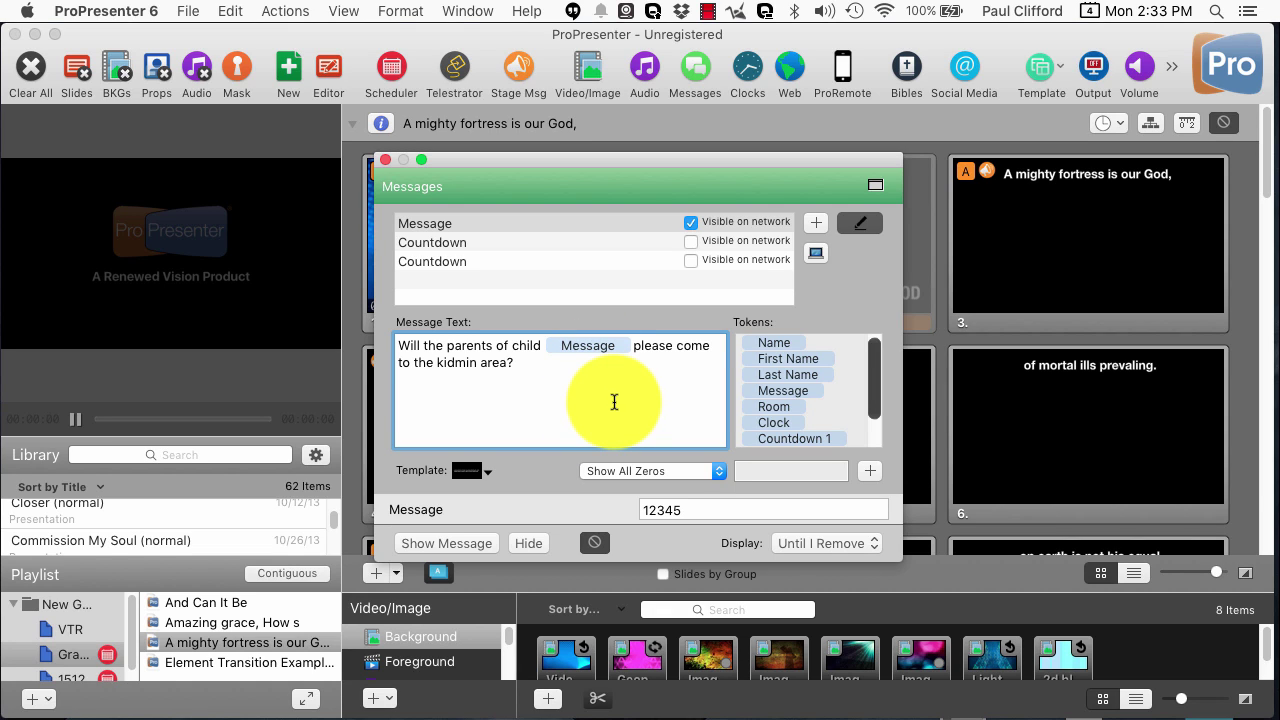
pyautogui.press('super+a')
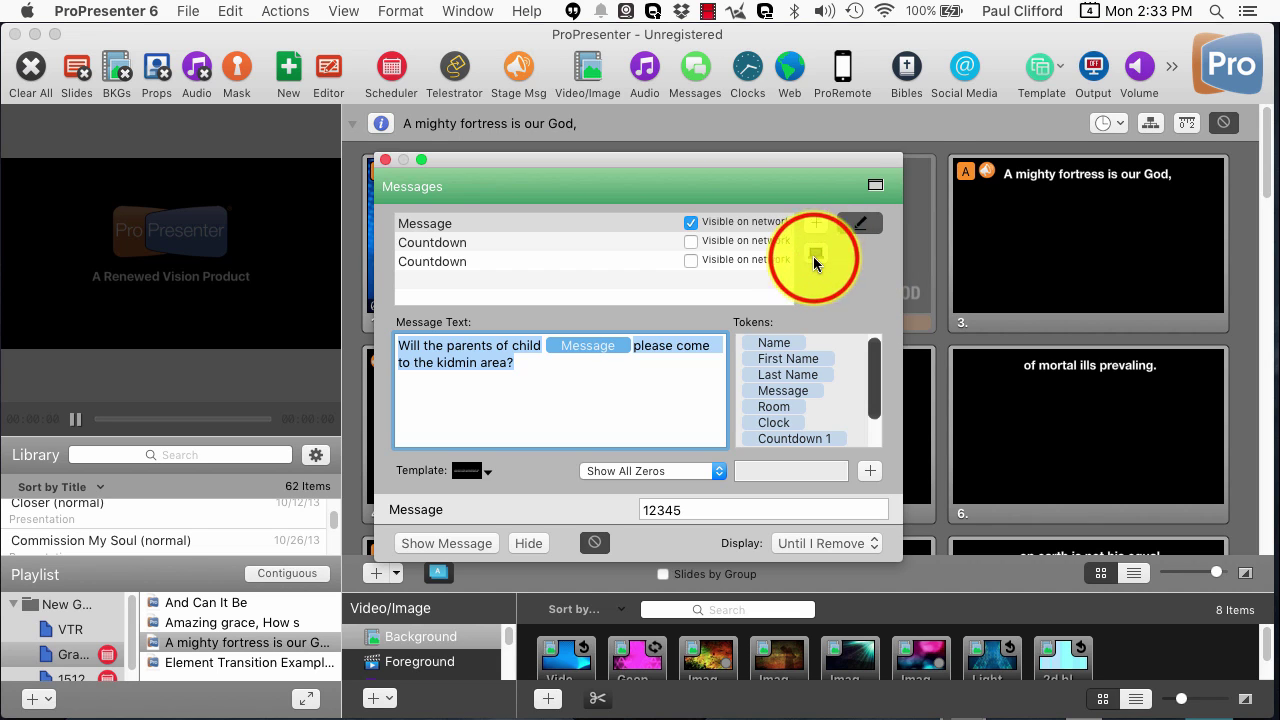
# Step: Open the network messages page in Chrome and send a message request with the value 12345
pyautogui.click(815, 255)
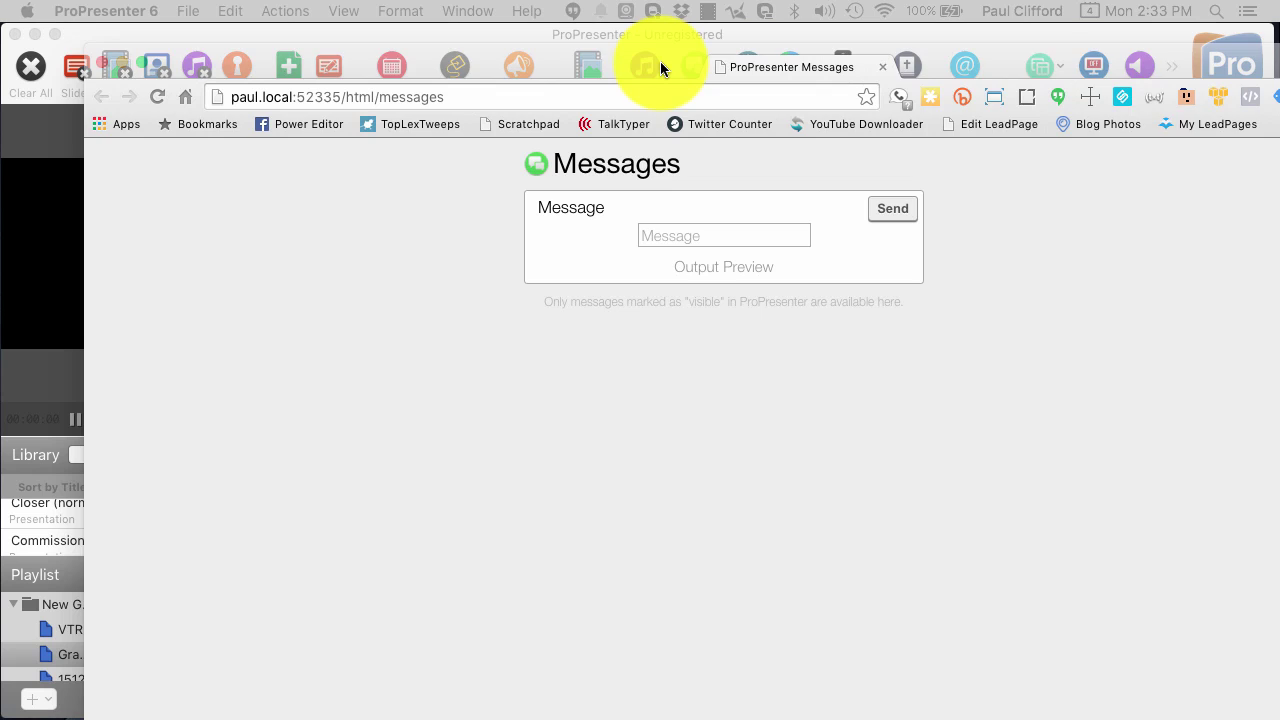
pyautogui.doubleClick(1060, 60)
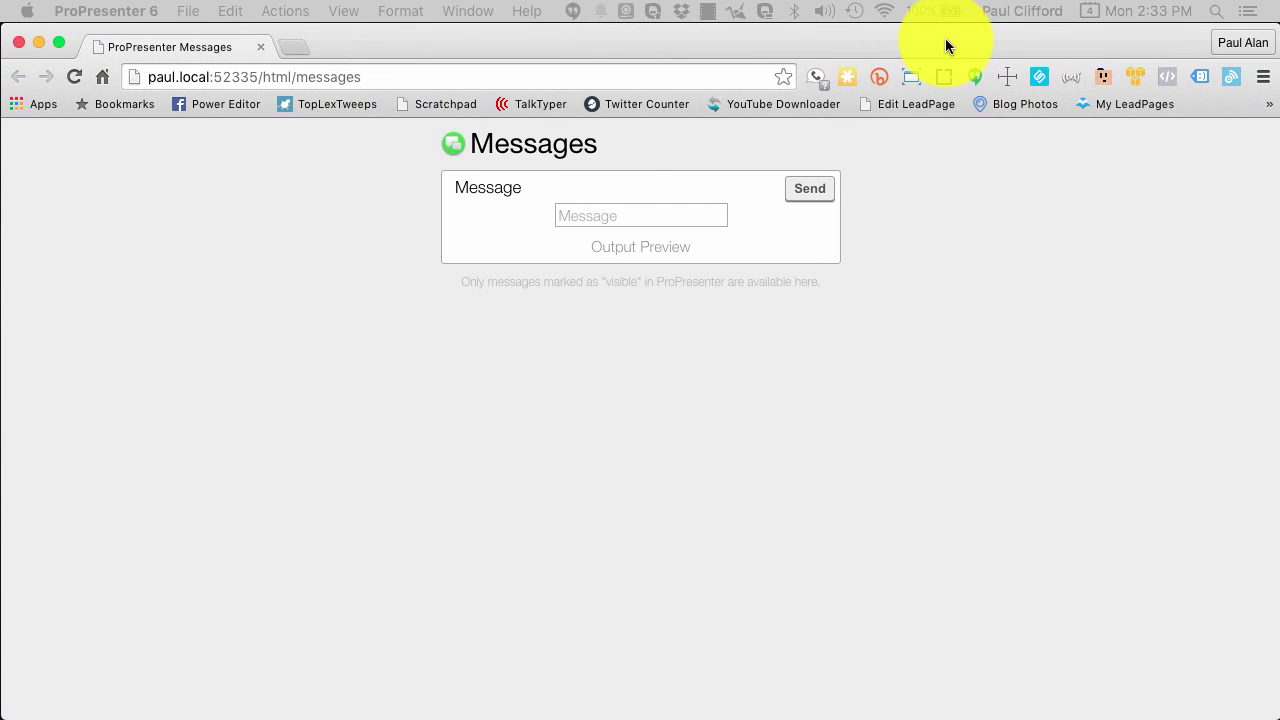
pyautogui.click(635, 219)
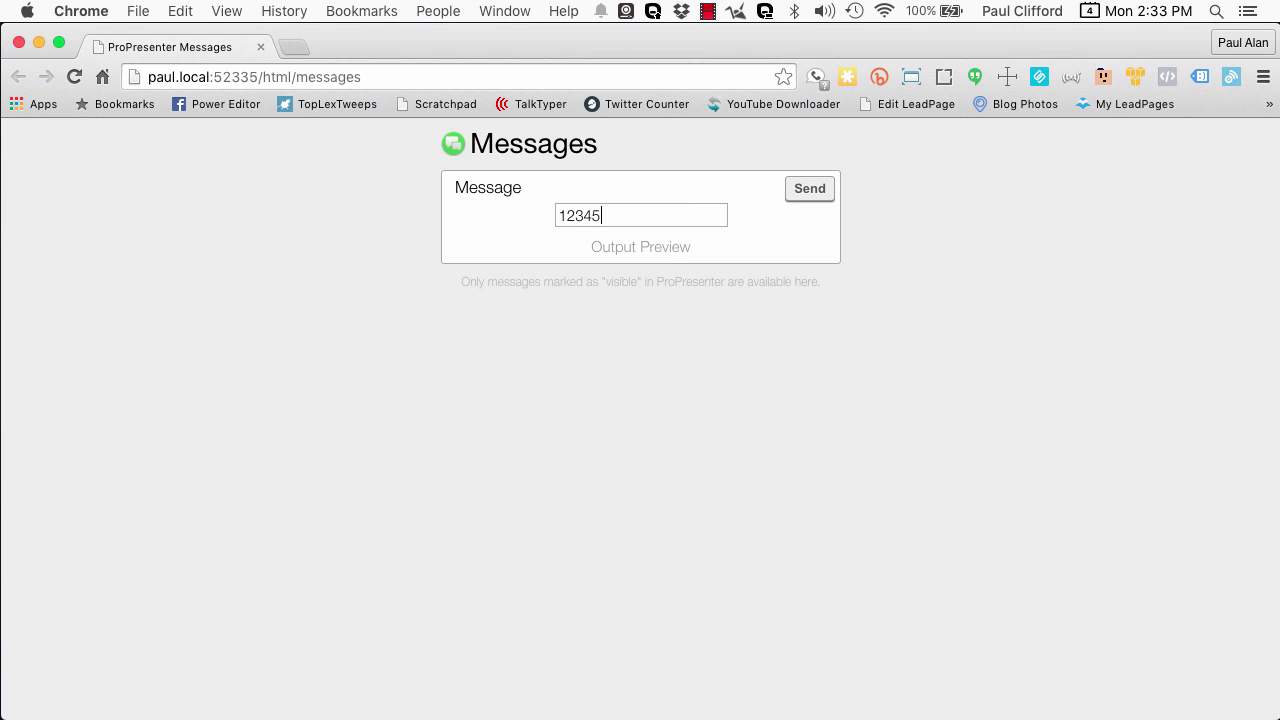
pyautogui.press('Tab')
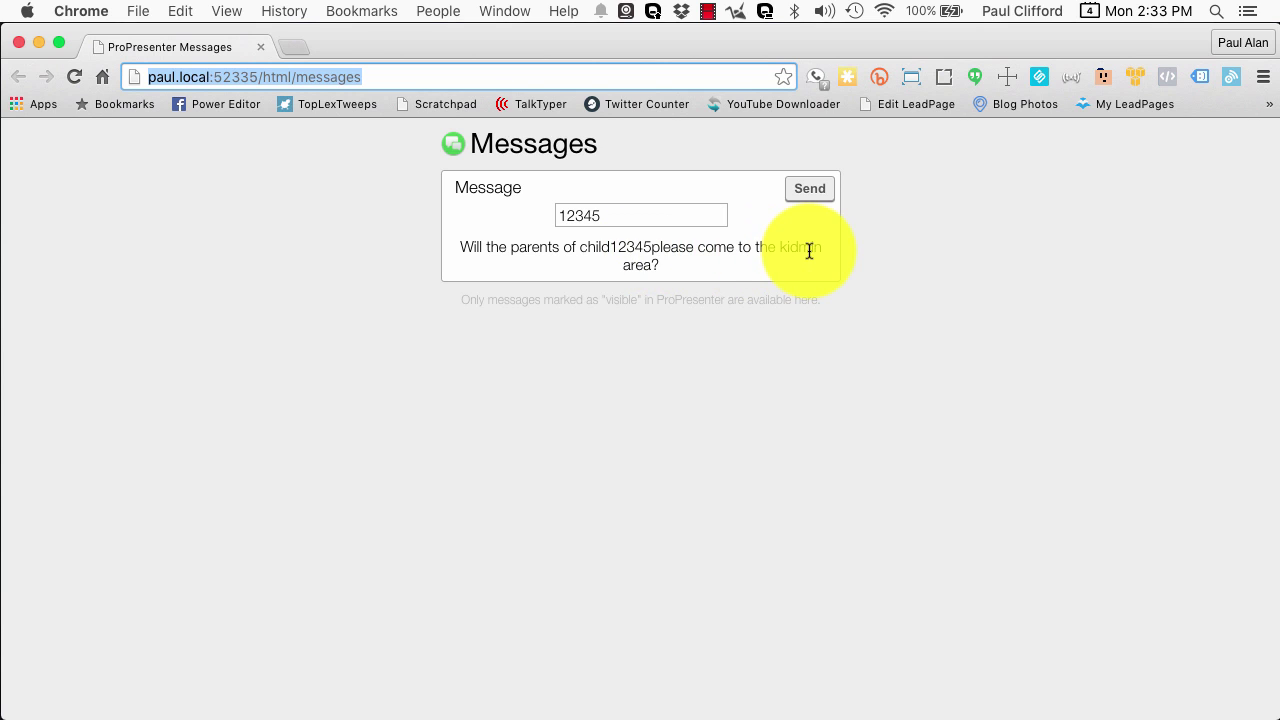
pyautogui.click(808, 188)
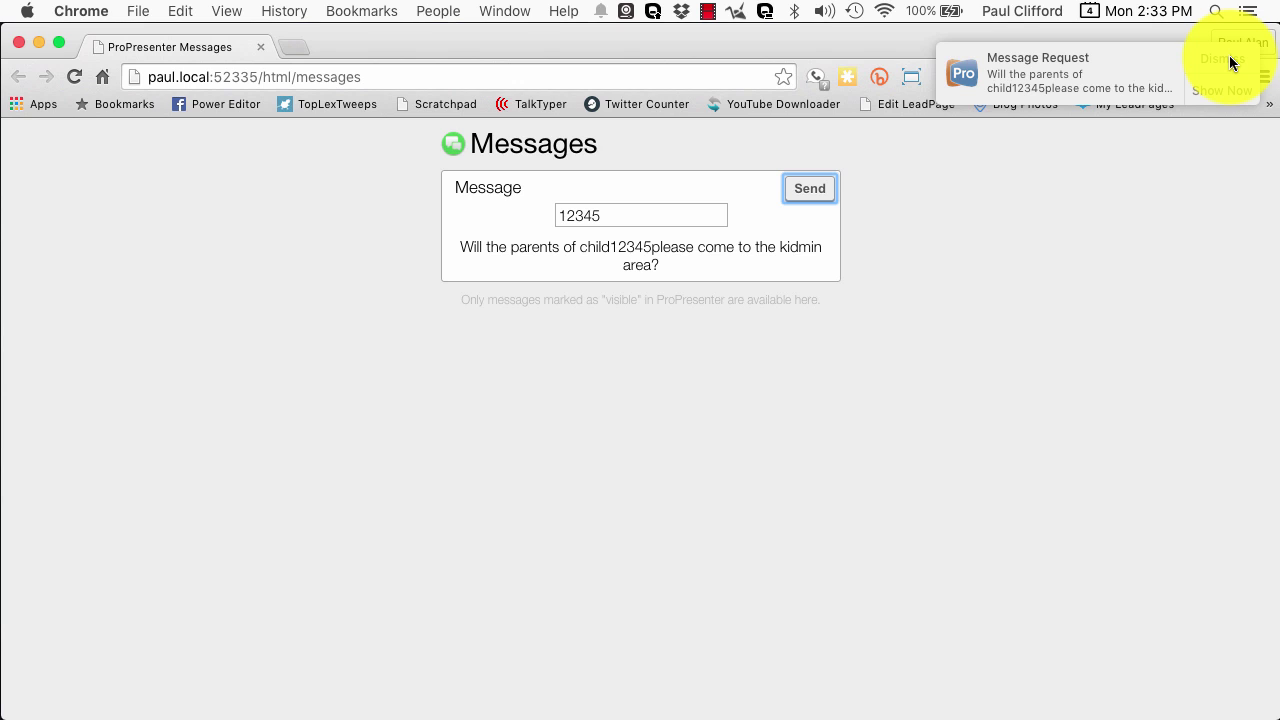
pyautogui.click(1117, 205)
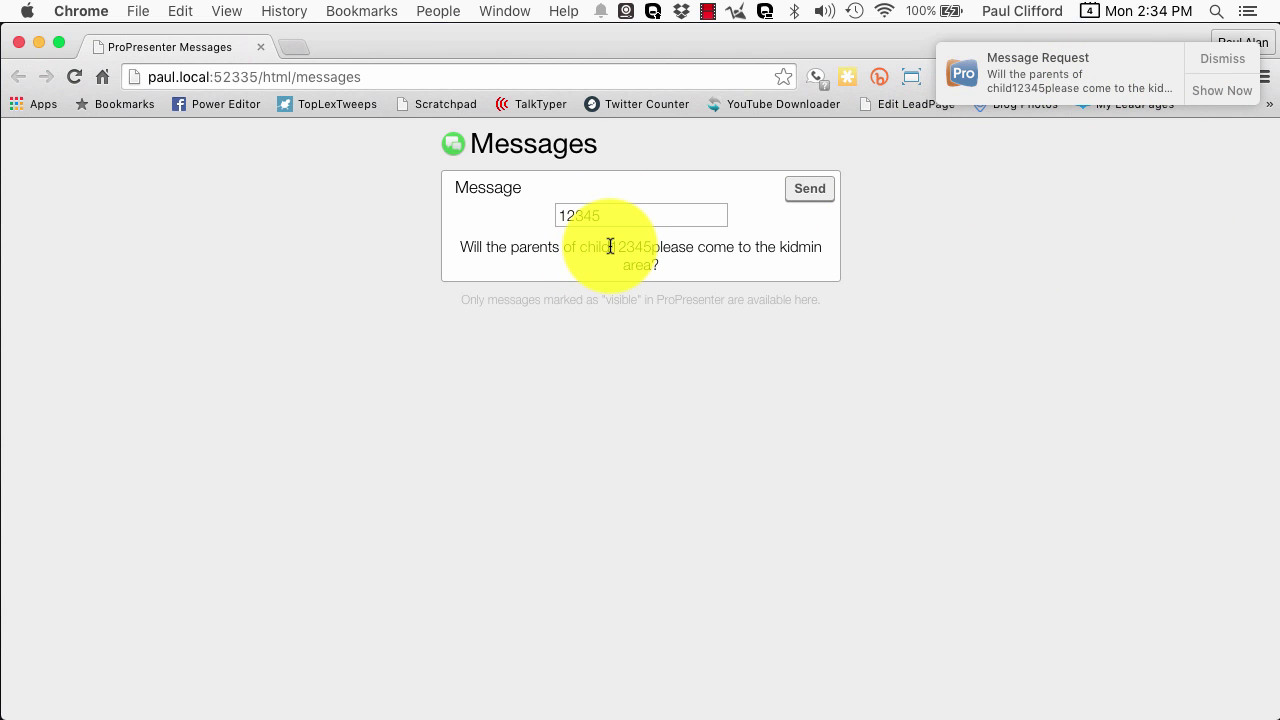
# Step: Close the browser page and dismiss the message request on returning to ProPresenter's Messages window
pyautogui.click(15, 44)
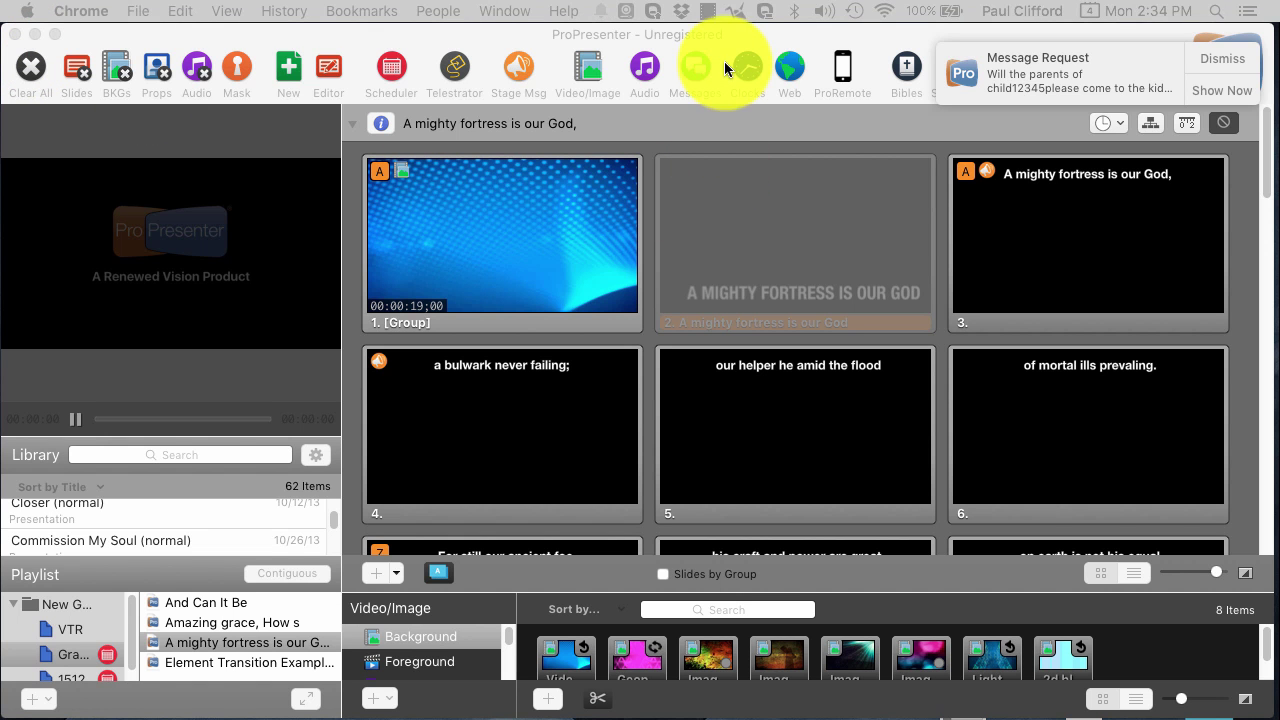
pyautogui.click(462, 40)
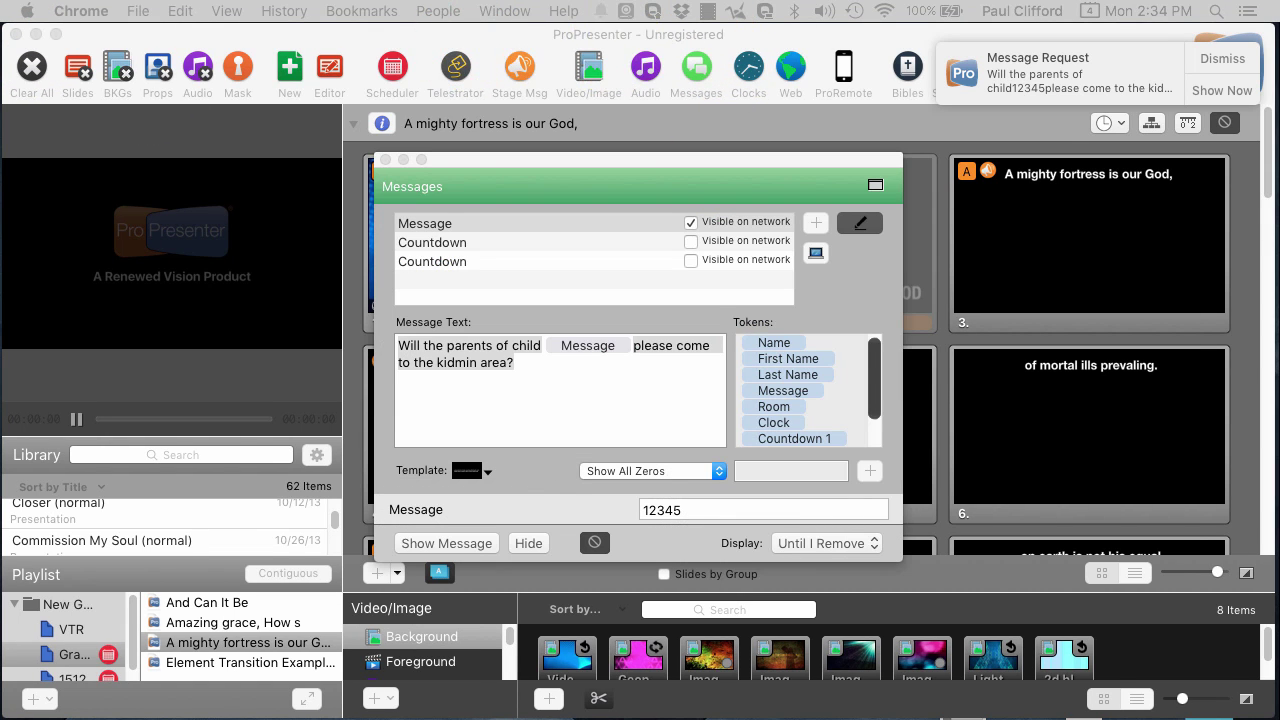
pyautogui.click(1208, 62)
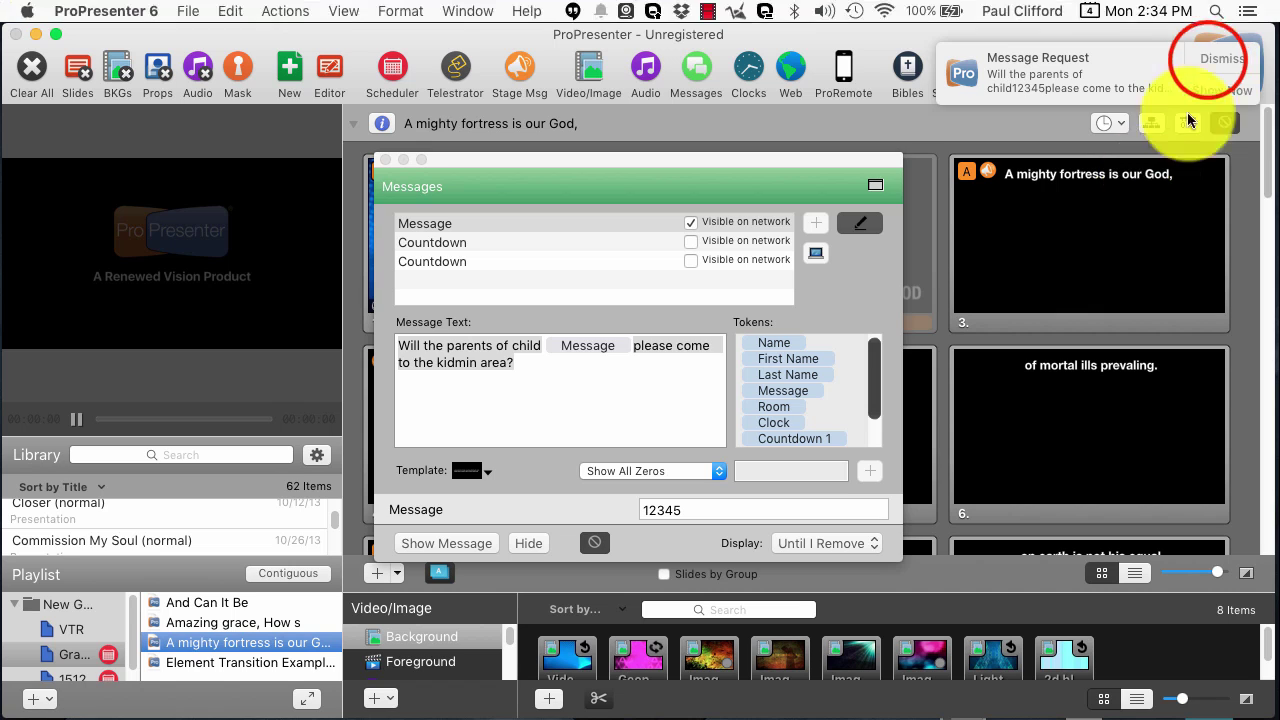
pyautogui.click(762, 165)
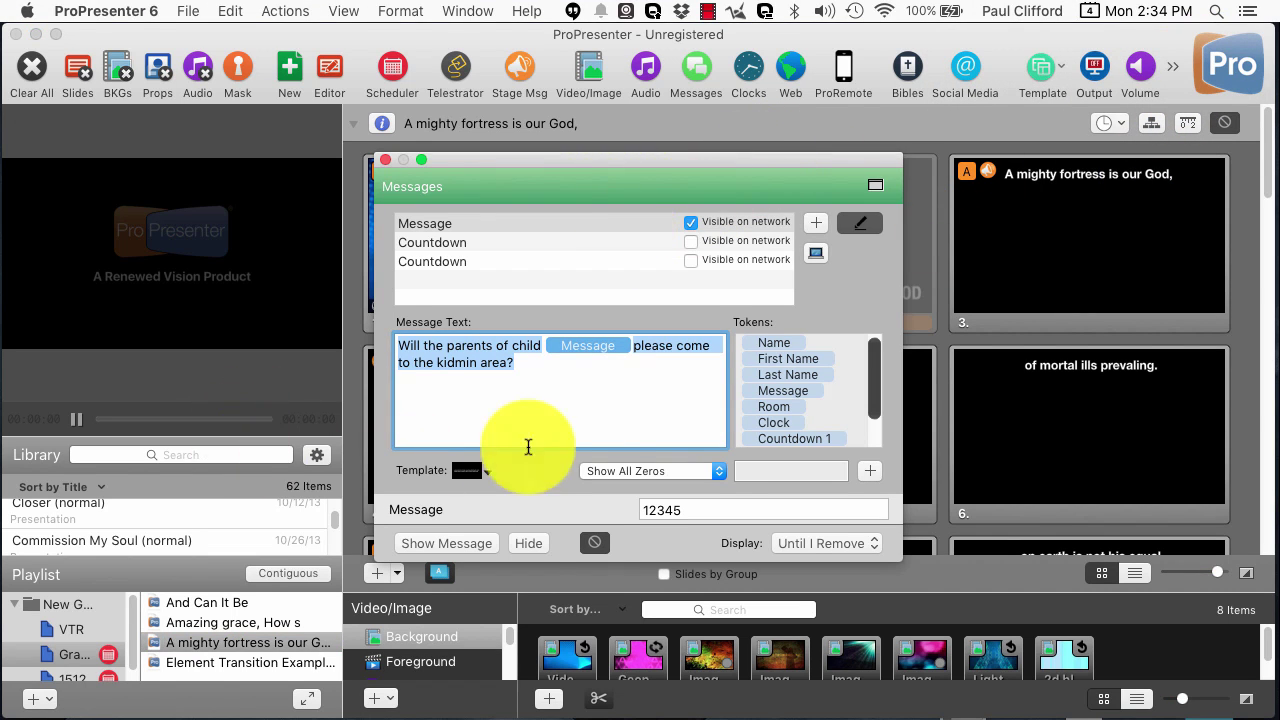
# Step: Add a space before and after the Message token in the message text
pyautogui.click(547, 350)
pyautogui.click(547, 350)
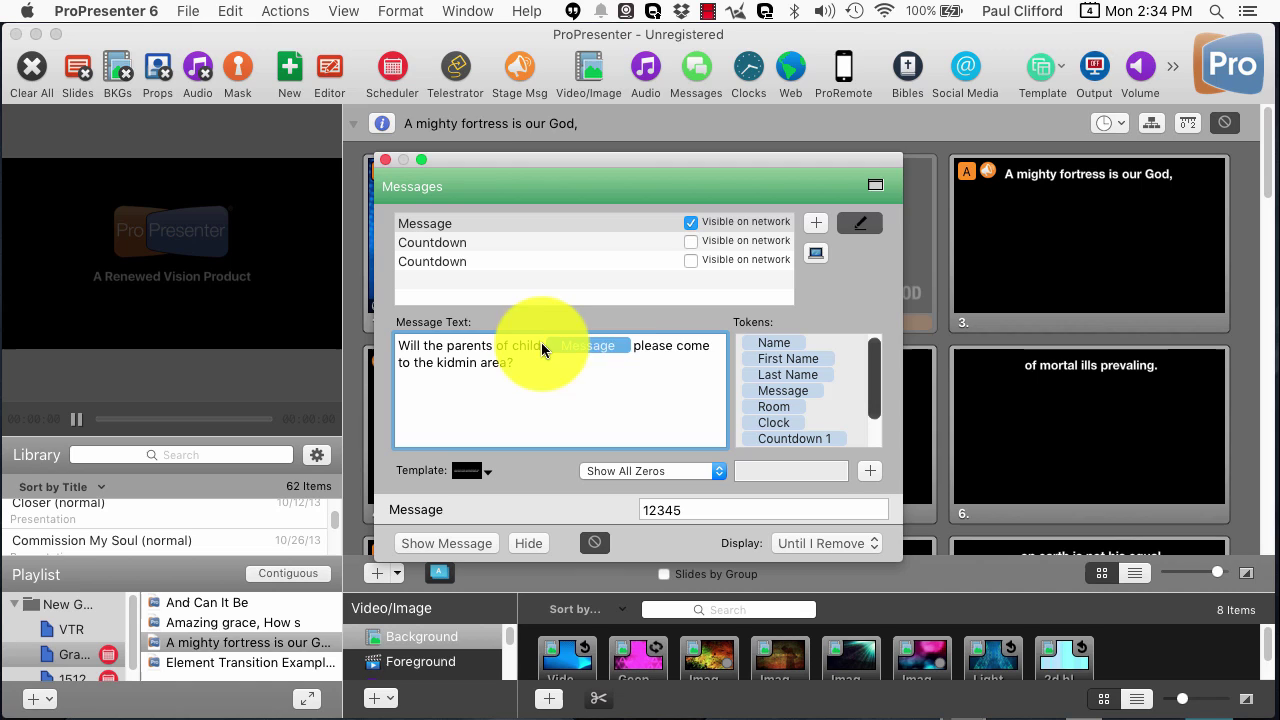
pyautogui.moveTo(600, 357); pyautogui.dragTo(689, 346)
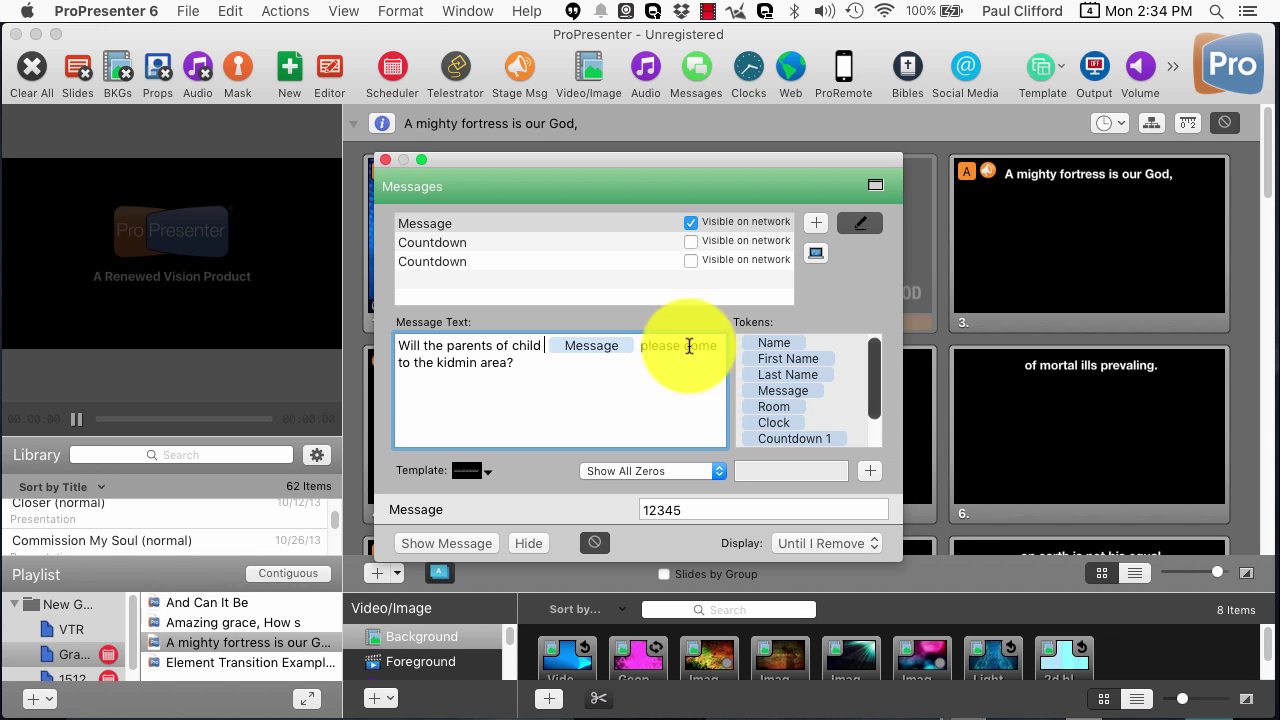
# Step: Reopen the network messages page in Chrome and send a message request with the value 23456
pyautogui.click(817, 256)
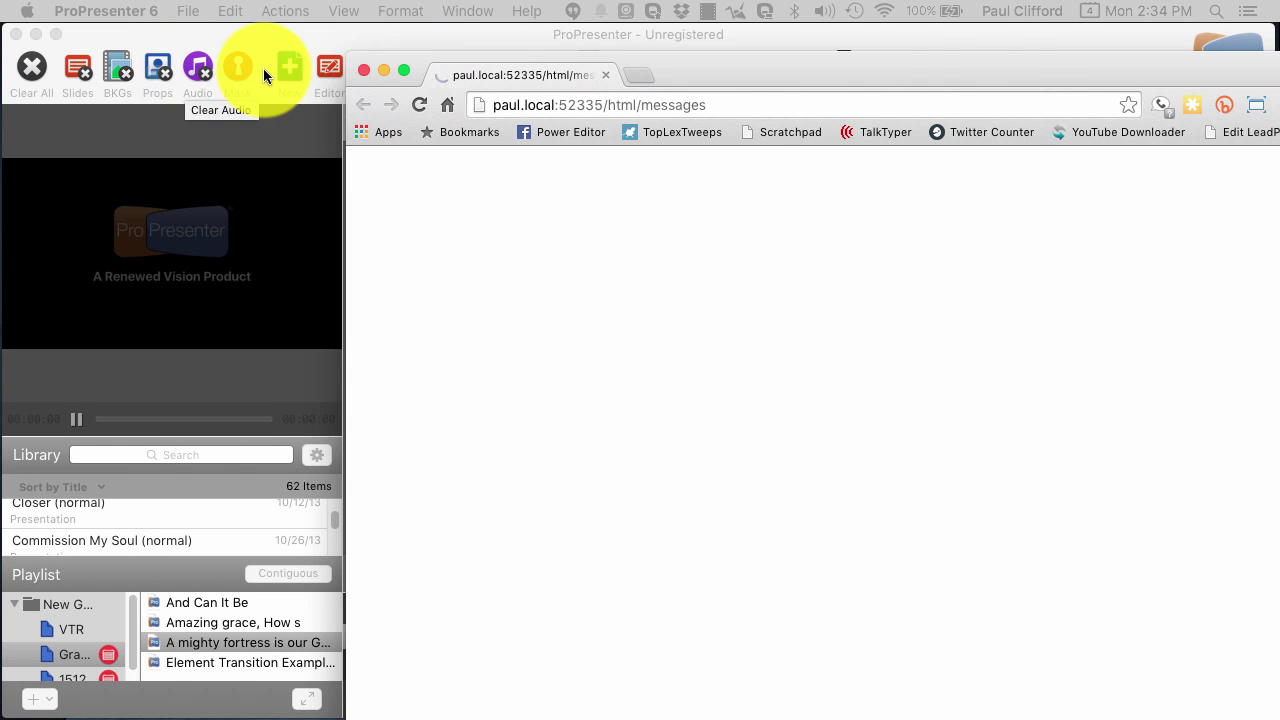
pyautogui.click(985, 75)
pyautogui.moveTo(985, 75); pyautogui.dragTo(640, 6)
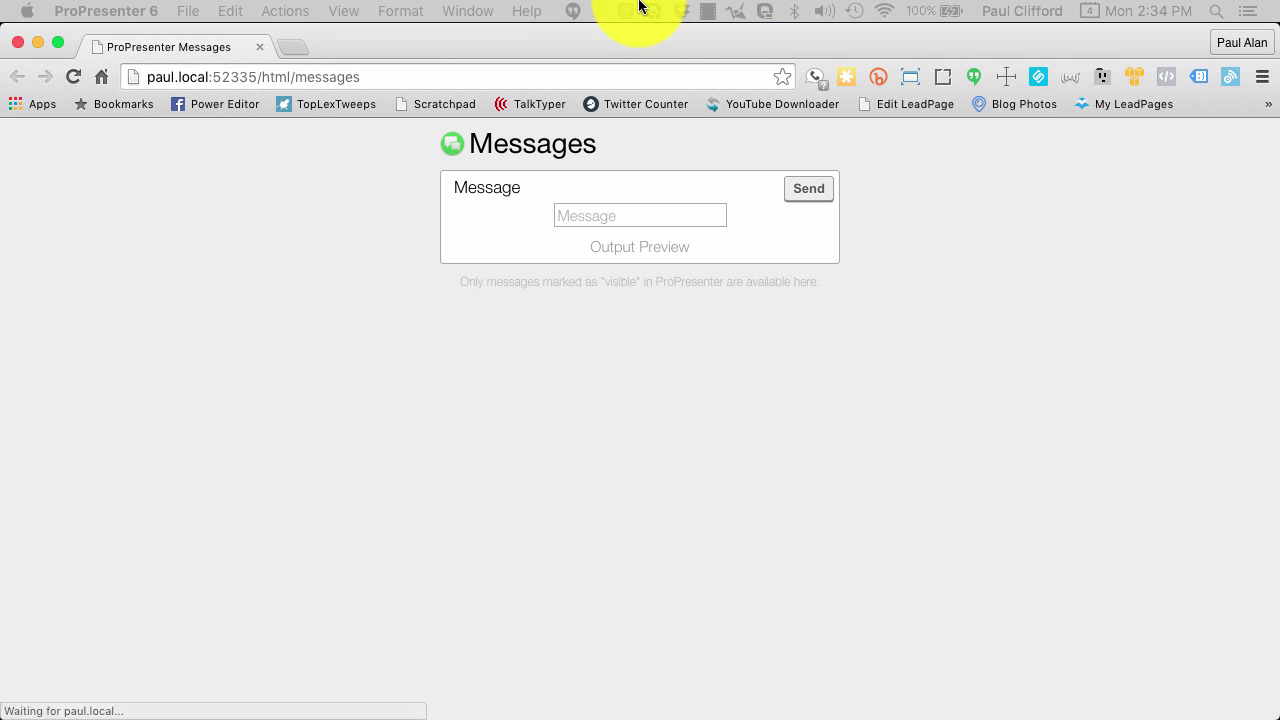
pyautogui.click(576, 214)
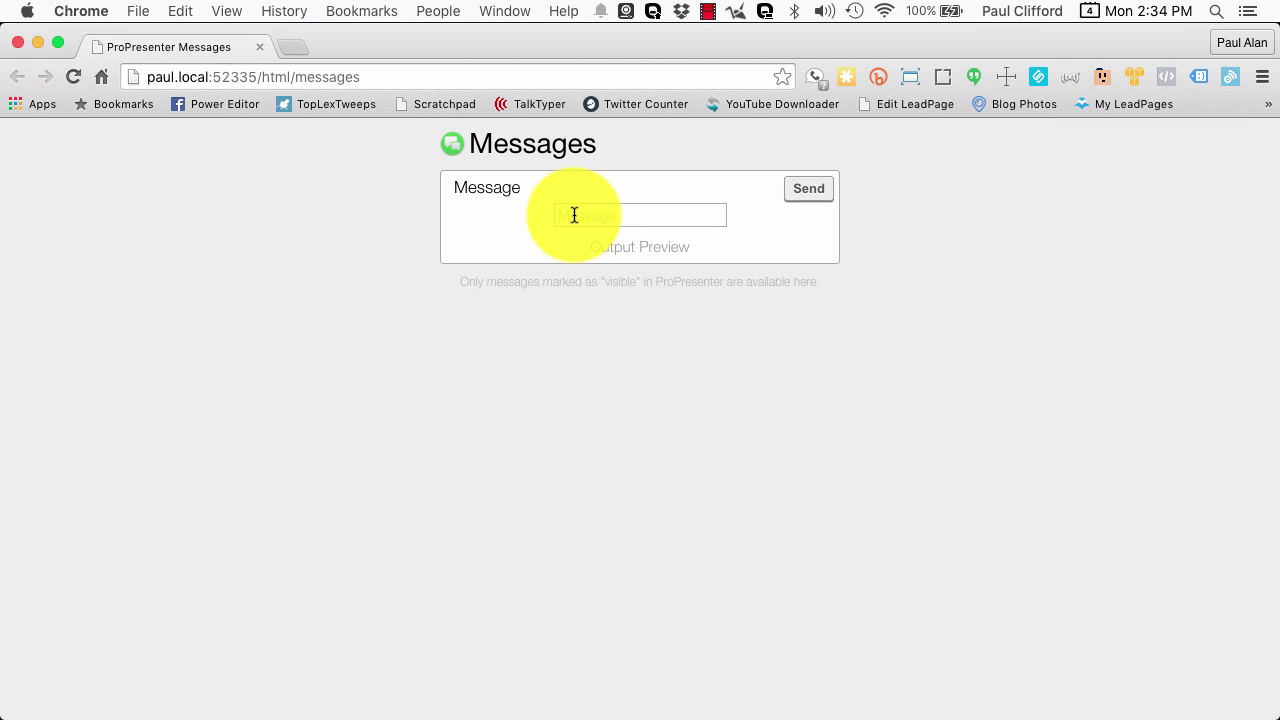
pyautogui.write('23456')
pyautogui.click(802, 200)
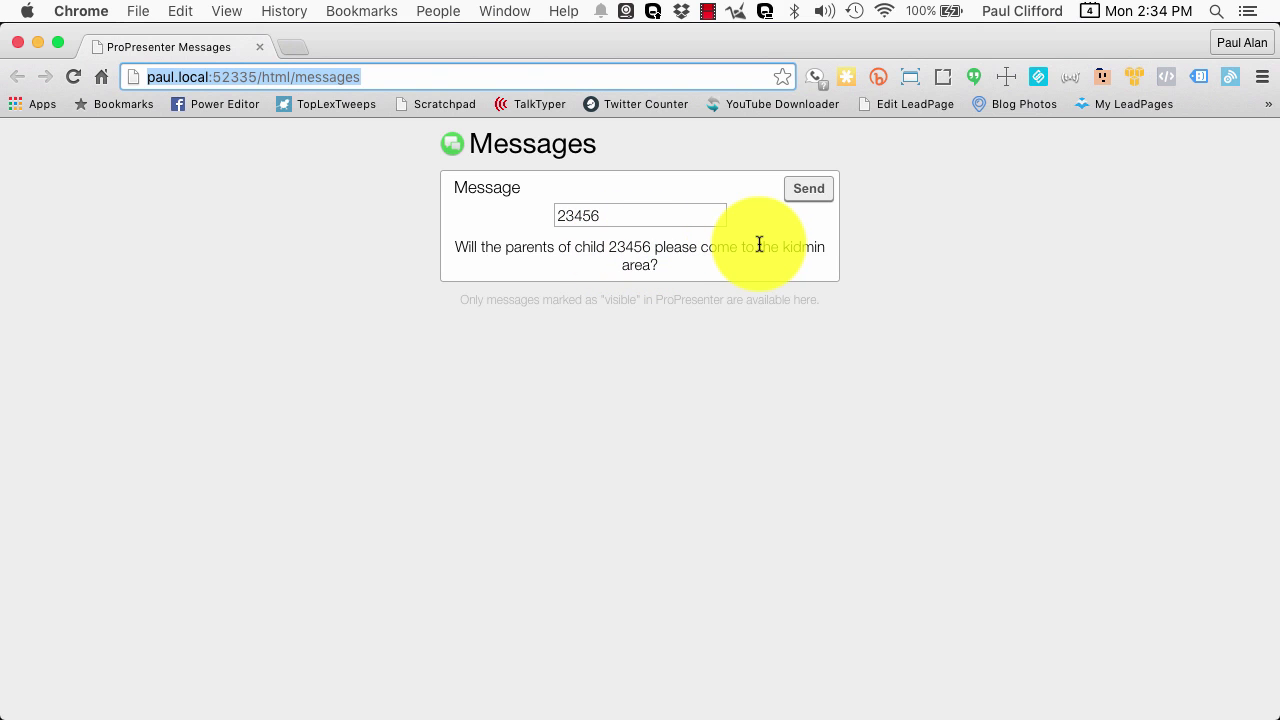
pyautogui.click(814, 196)
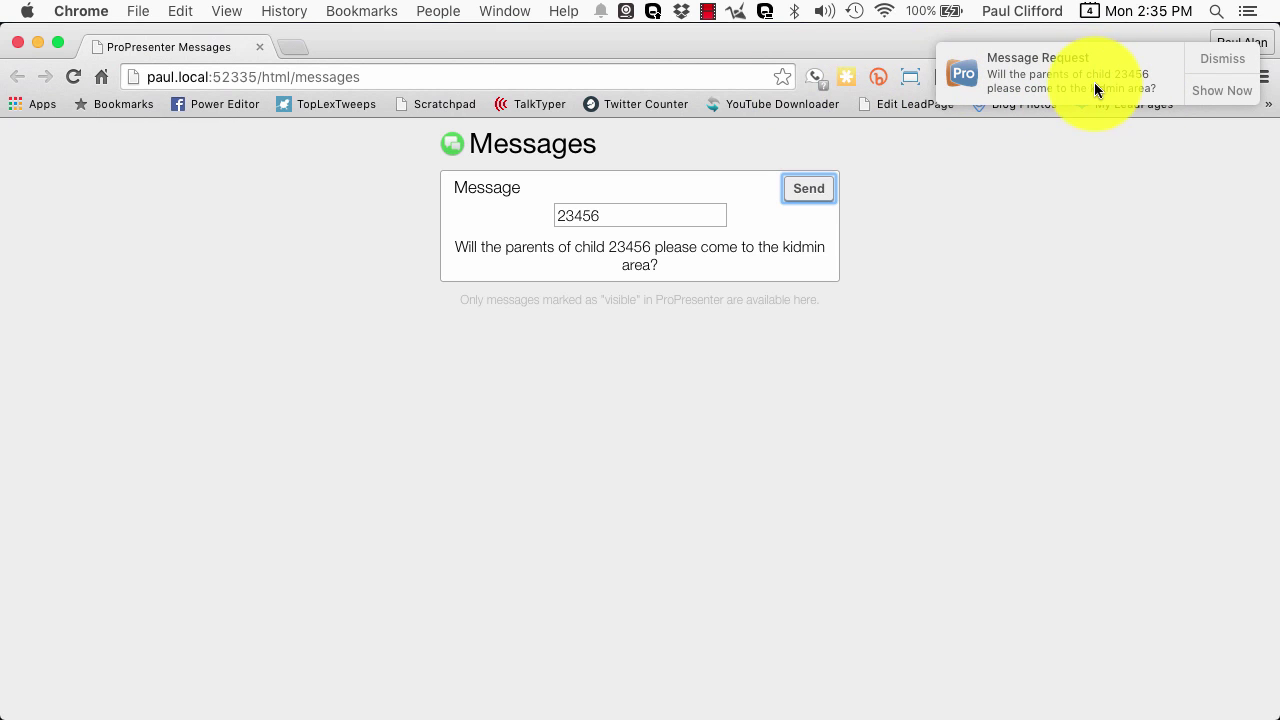
# Step: Close the browser's messages page and go back to ProPresenter
pyautogui.click(767, 47)
pyautogui.moveTo(767, 47); pyautogui.dragTo(771, 112)
pyautogui.click(47, 124)
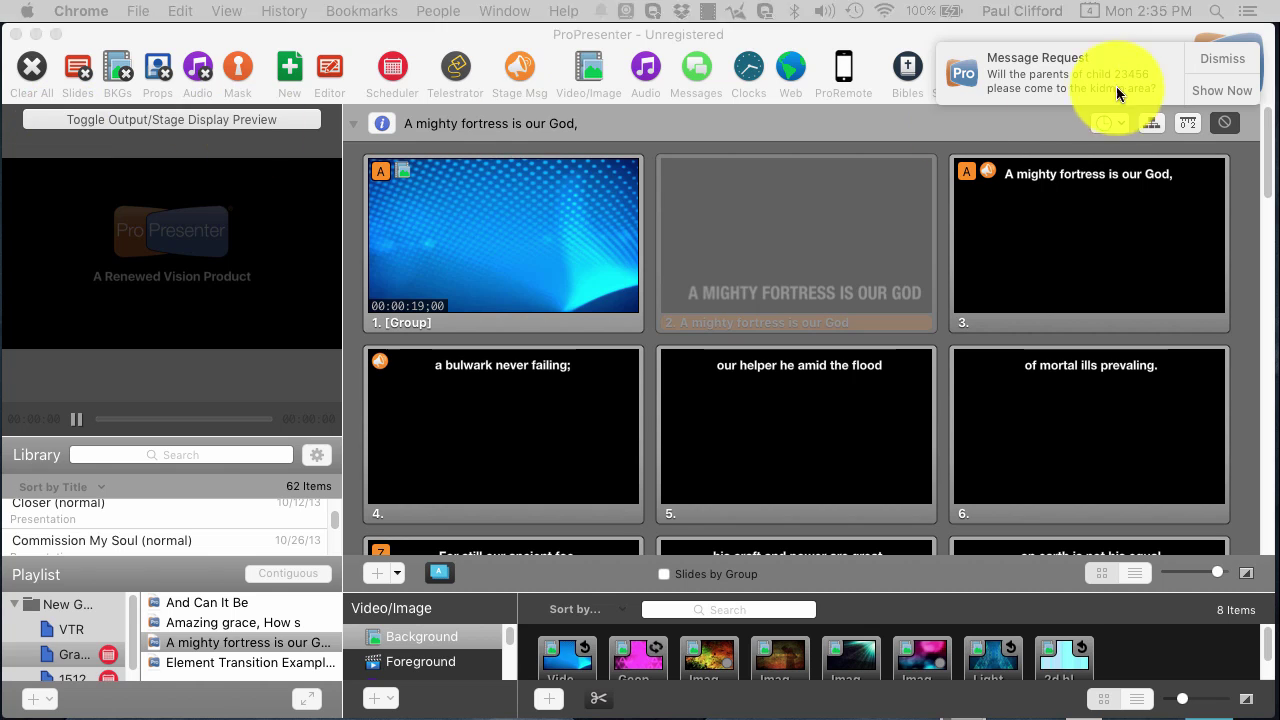
# Step: Show the requested message with the value 23456 on the output and close the Messages window
pyautogui.click(1249, 93)
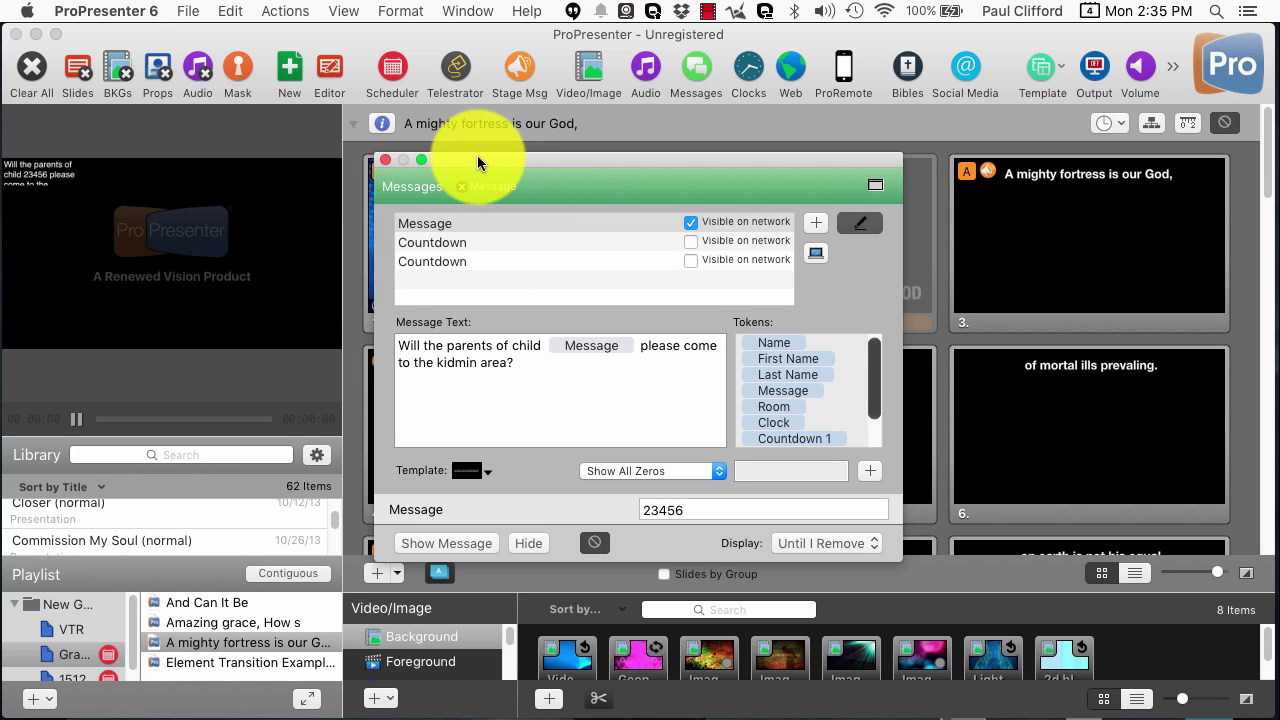
pyautogui.click(385, 160)
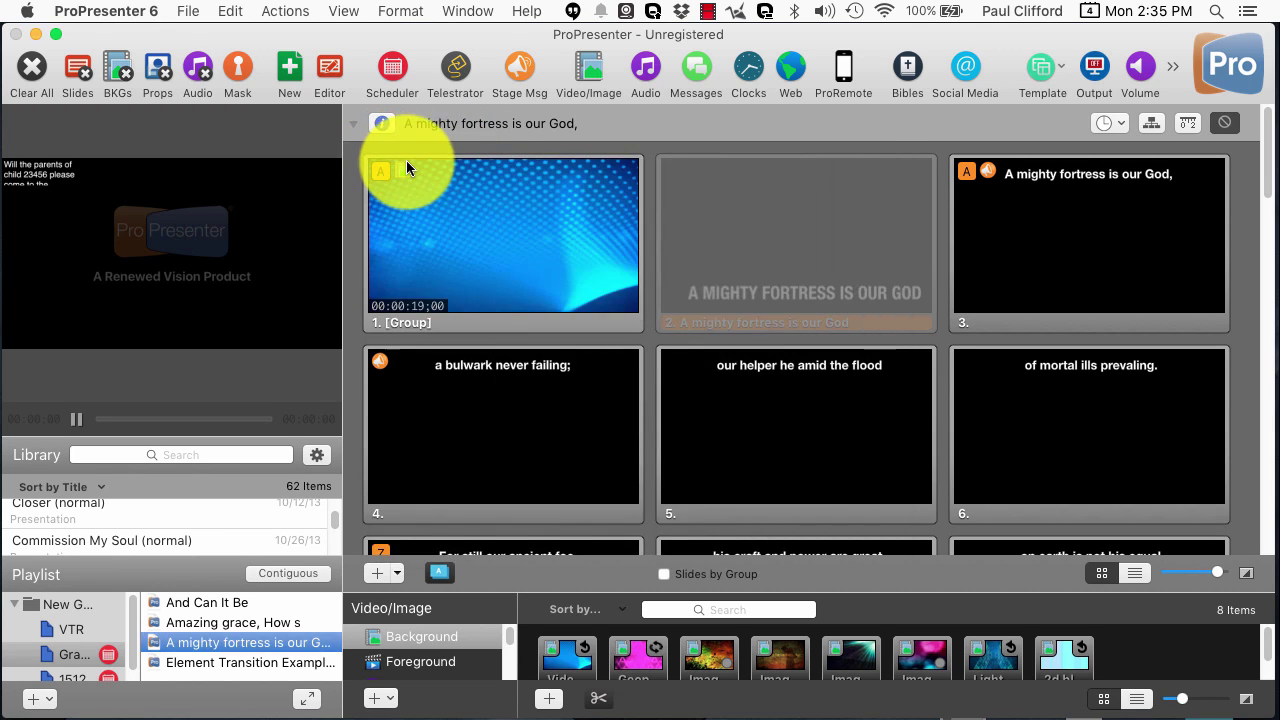
# Step: Open the notification settings for ProPresenter 6 in System Preferences
pyautogui.click(26, 11)
pyautogui.click(39, 68)
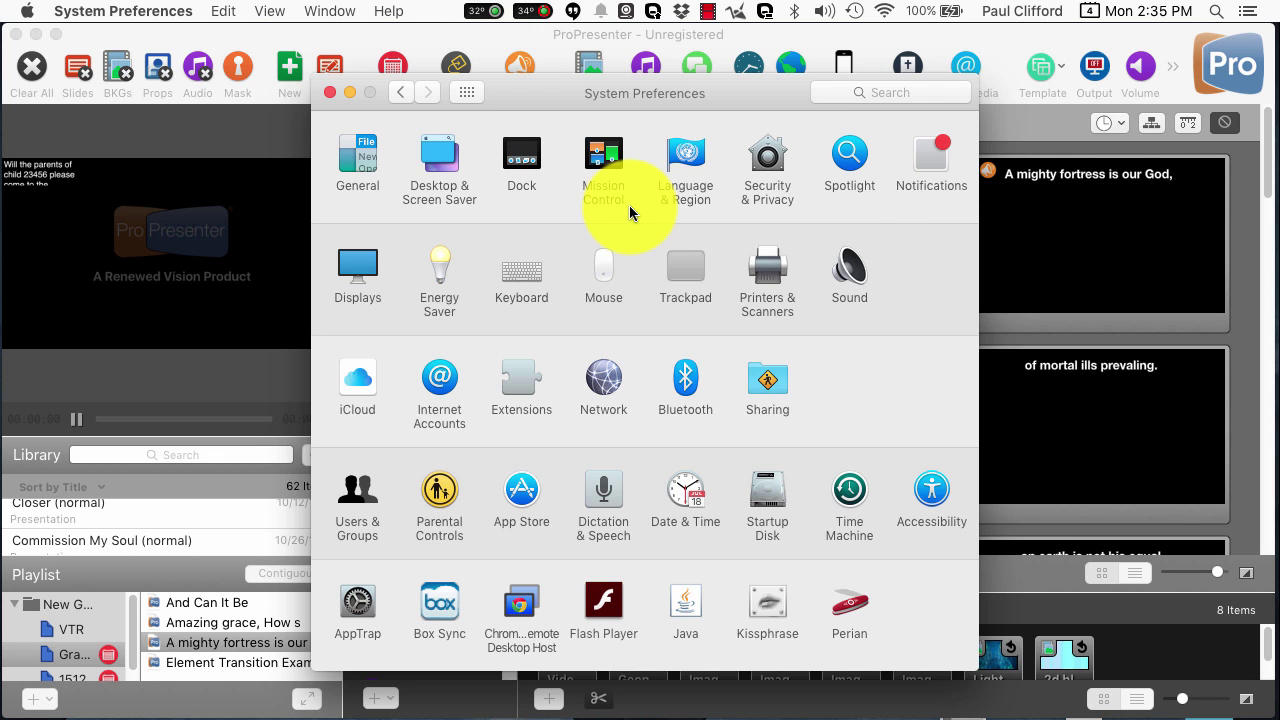
pyautogui.click(924, 166)
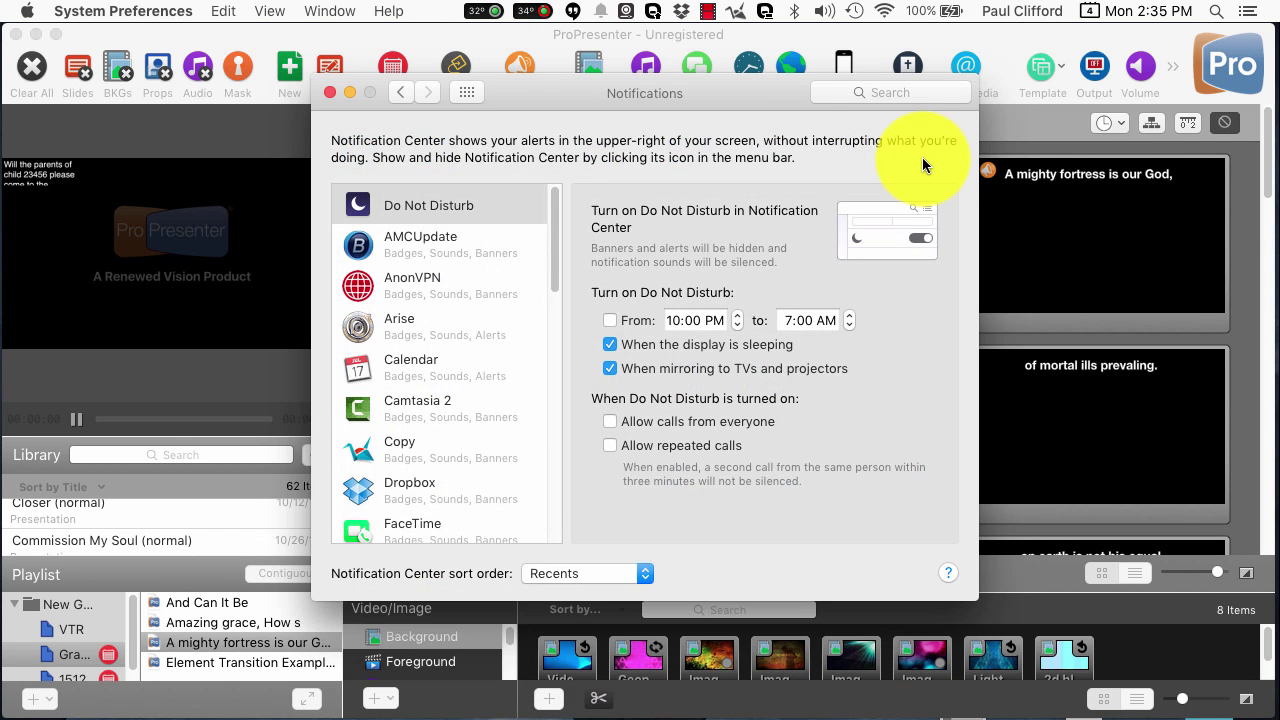
pyautogui.scroll(-10, 399, 326)
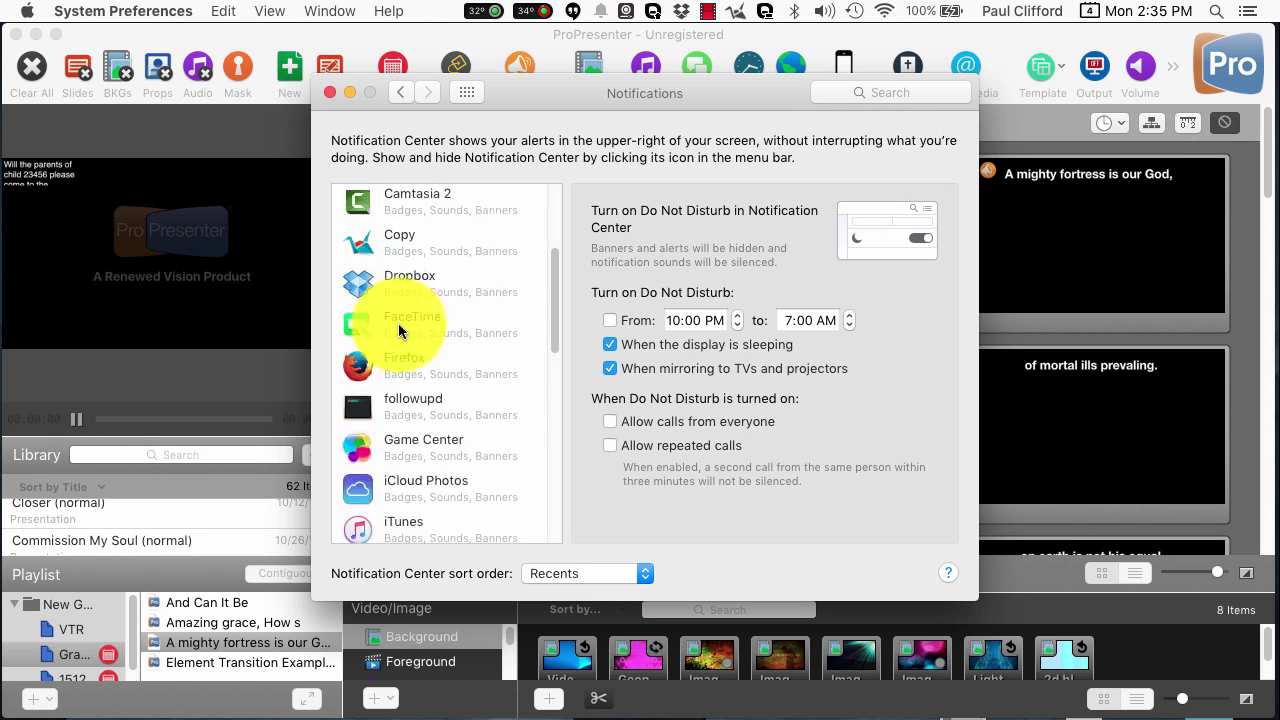
pyautogui.scroll(-5, 399, 325)
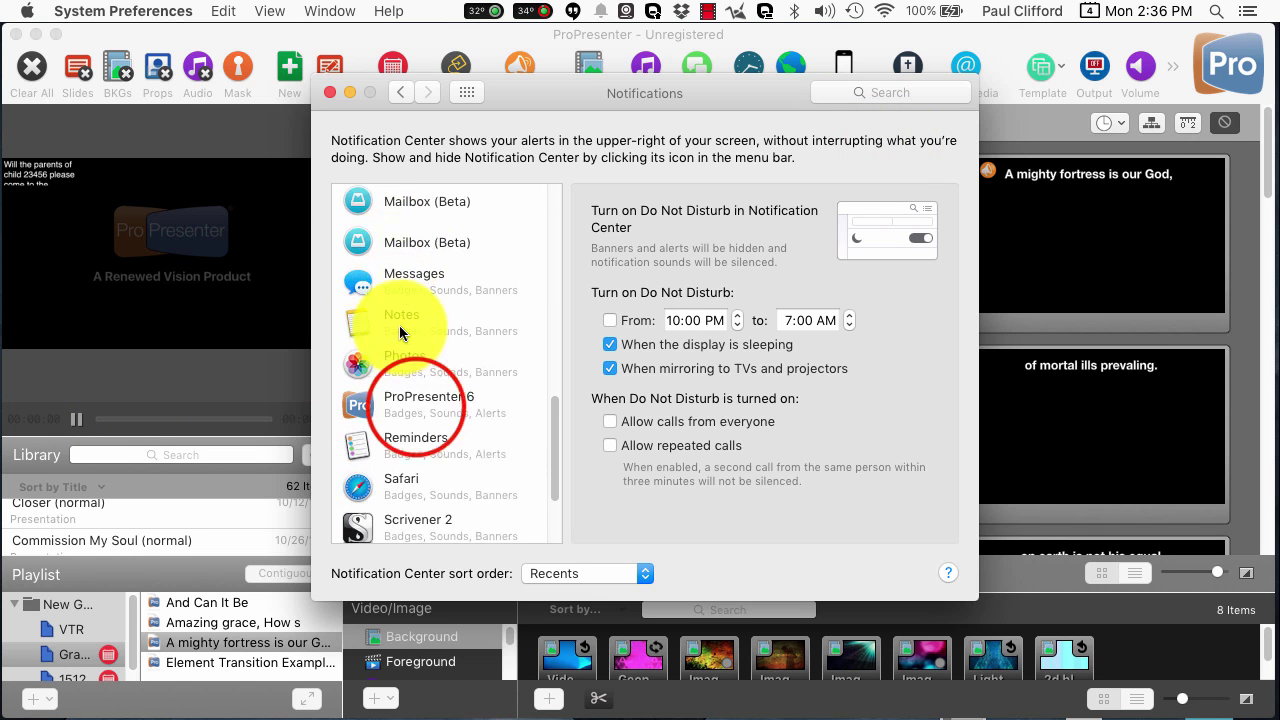
pyautogui.click(415, 405)
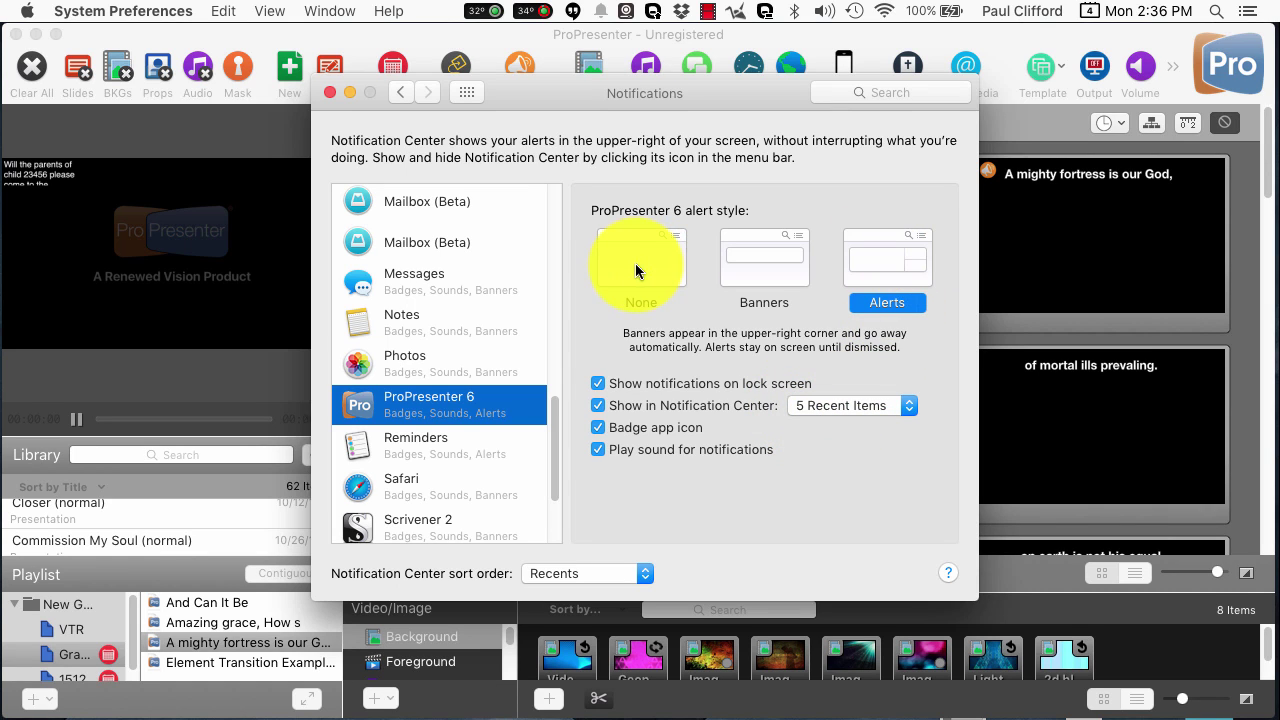
# Step: Switch ProPresenter 6's alert style to None, to Banners and back to Alerts
pyautogui.click(604, 260)
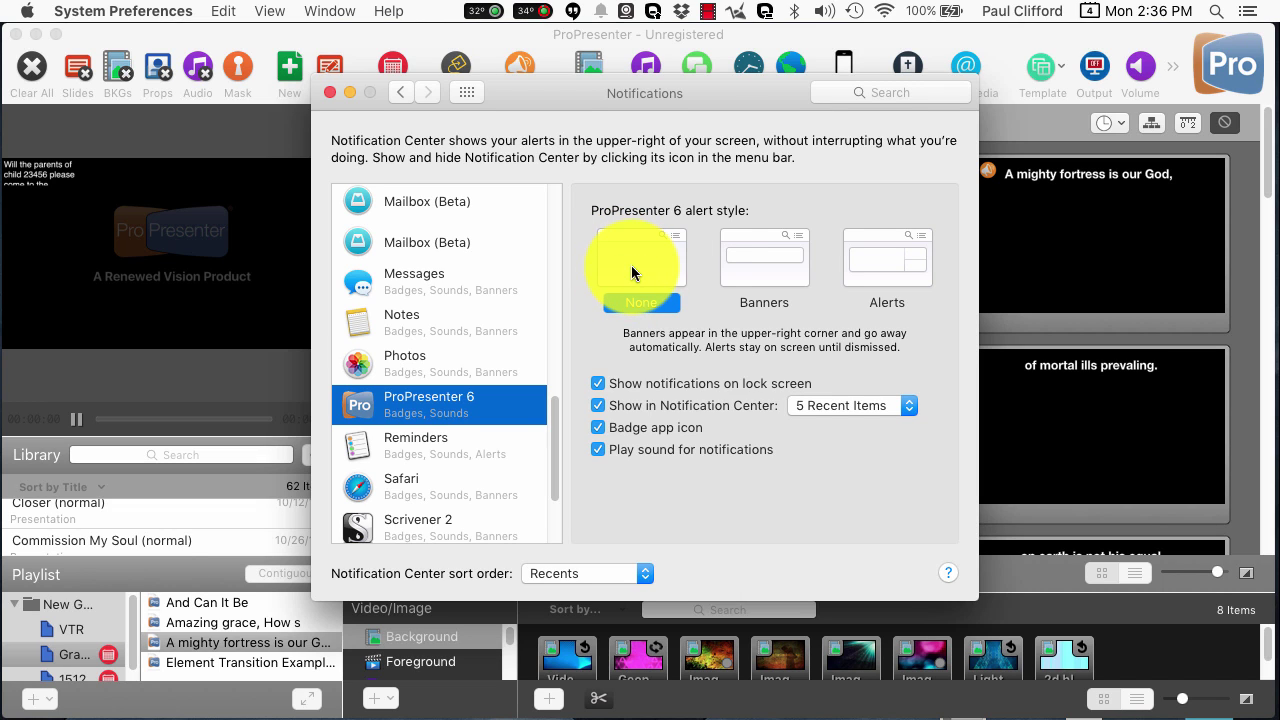
pyautogui.click(805, 262)
pyautogui.click(780, 259)
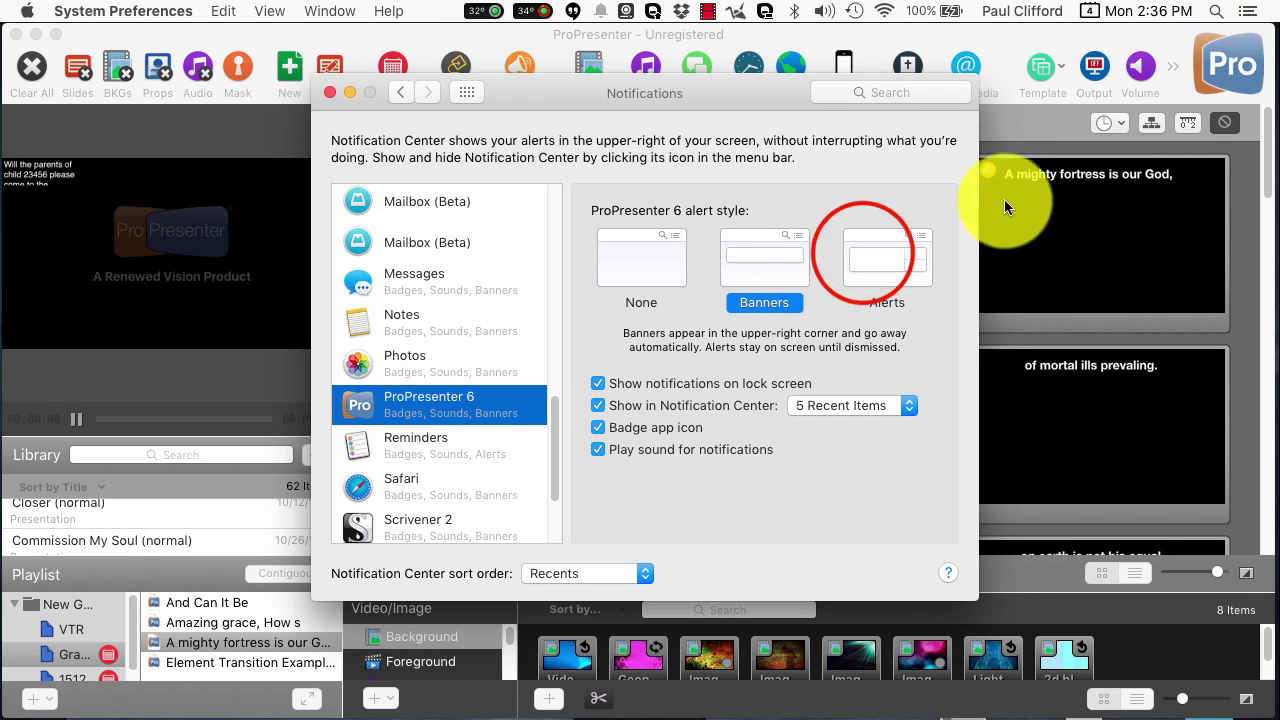
pyautogui.click(861, 255)
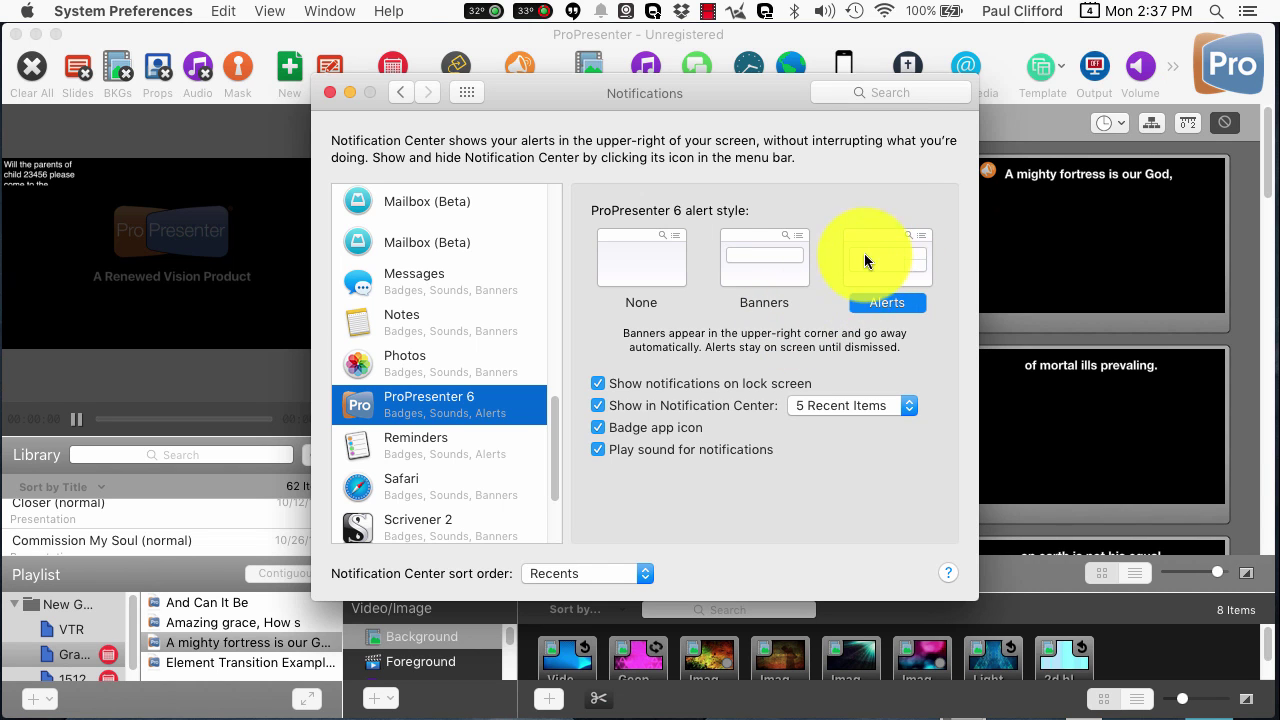
# Step: Examine the computer's Wi-Fi IP address in the Network preferences, and close System Preferences
pyautogui.click(439, 94)
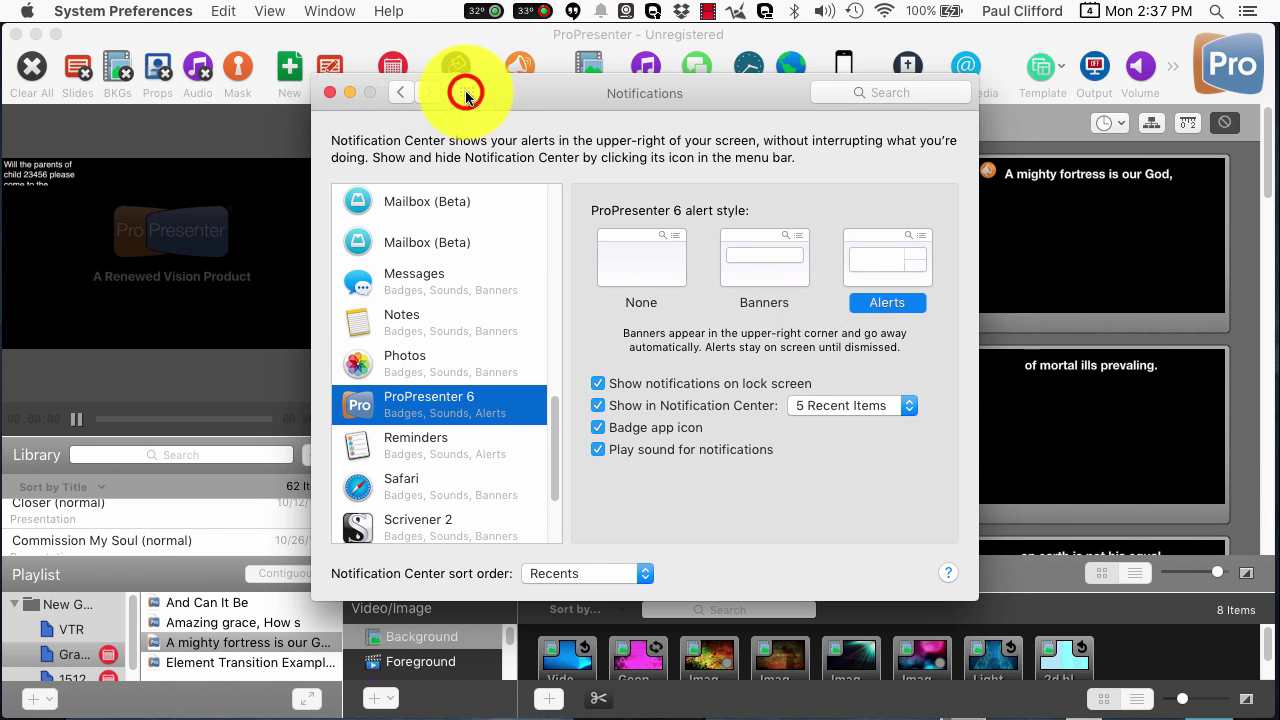
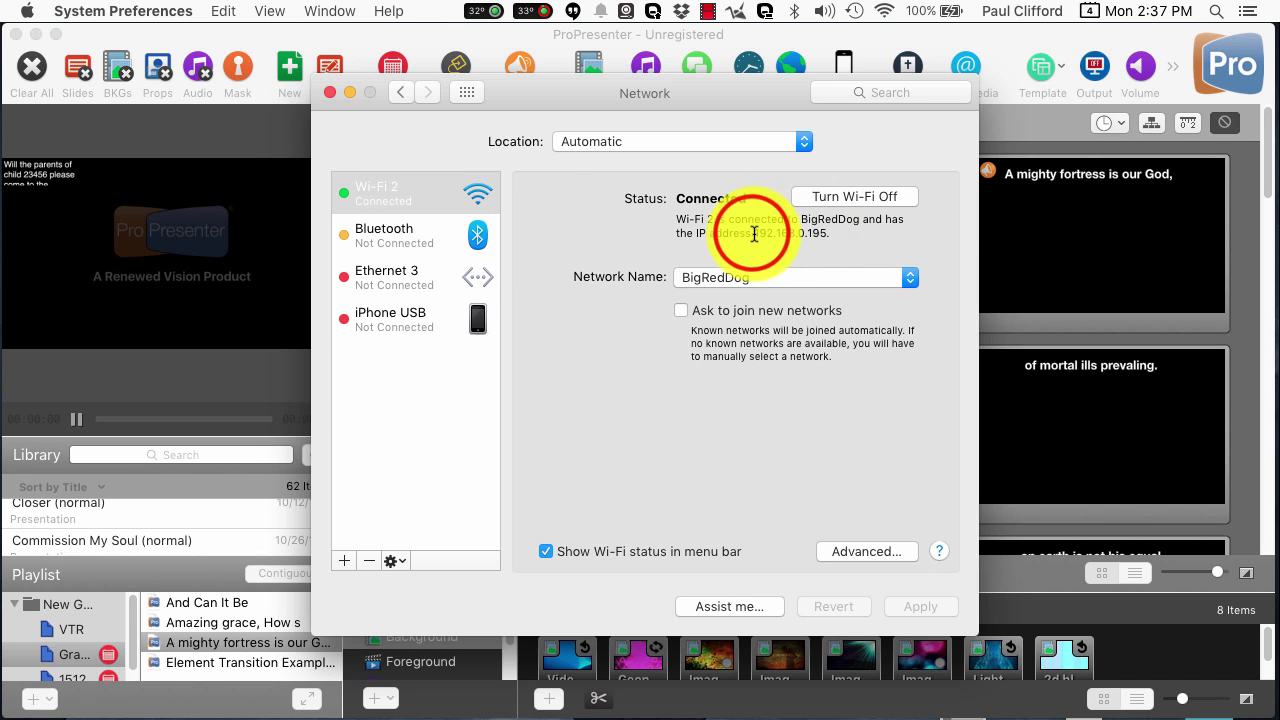
pyautogui.moveTo(754, 237); pyautogui.dragTo(829, 233)
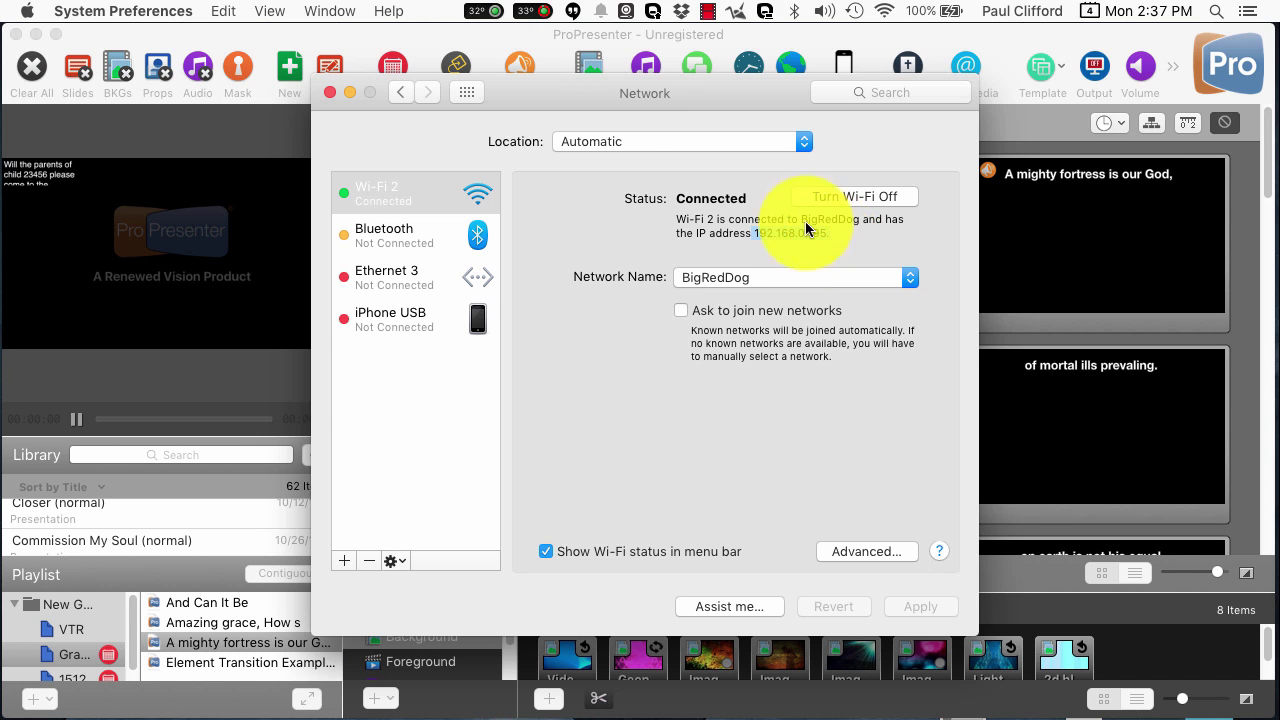
pyautogui.click(331, 93)
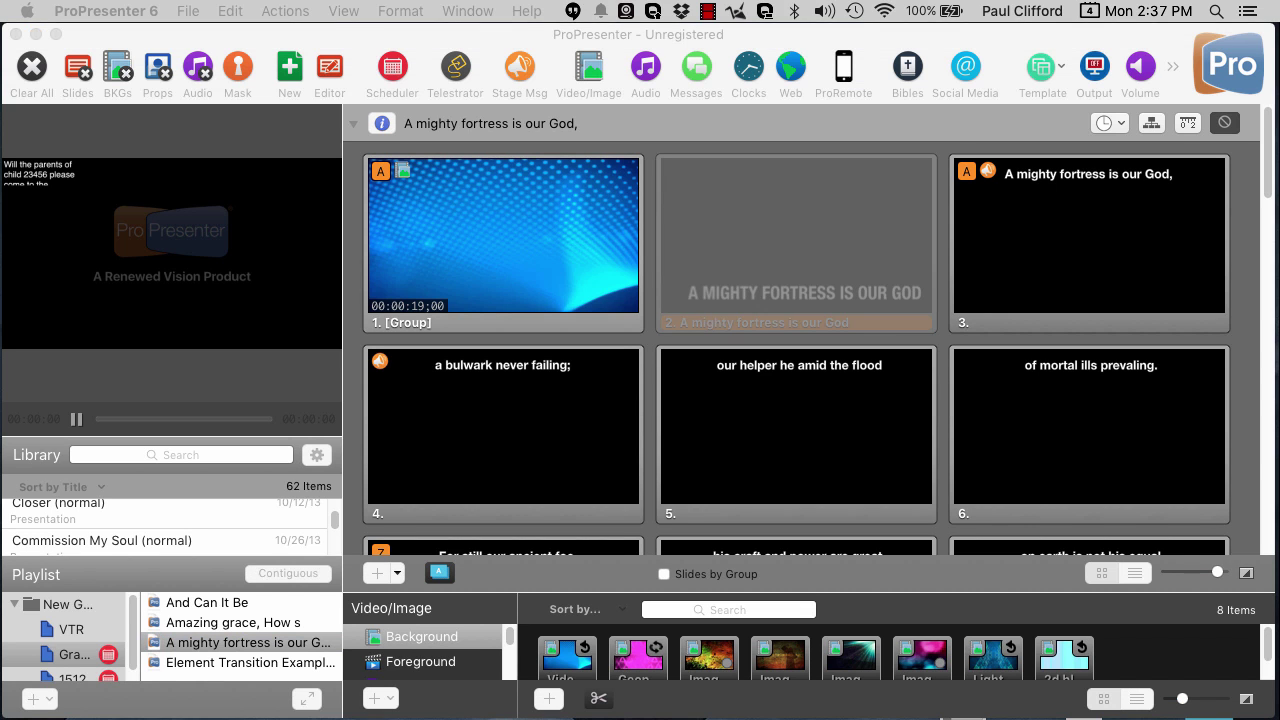
# Step: Enlarge the Chrome window with the messages page and replace the host name in its address with "195.168.0."
pyautogui.moveTo(921, 185); pyautogui.dragTo(509, 42)
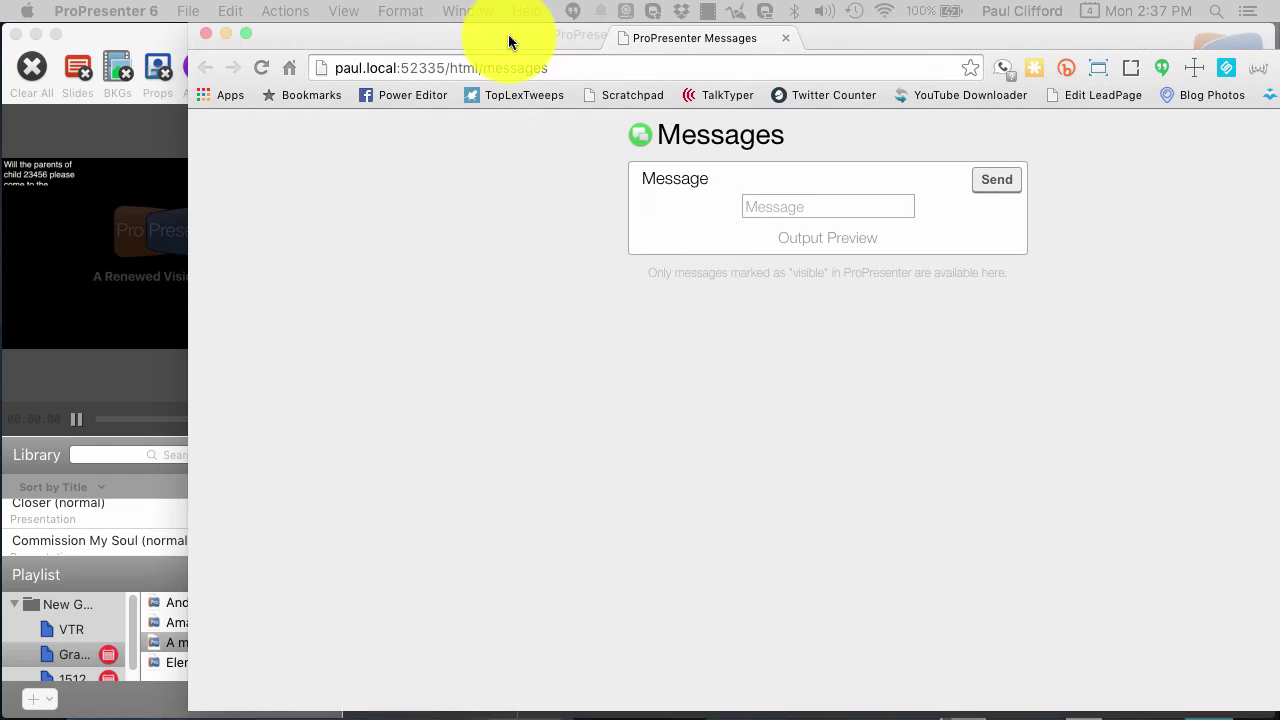
pyautogui.doubleClick(1133, 42)
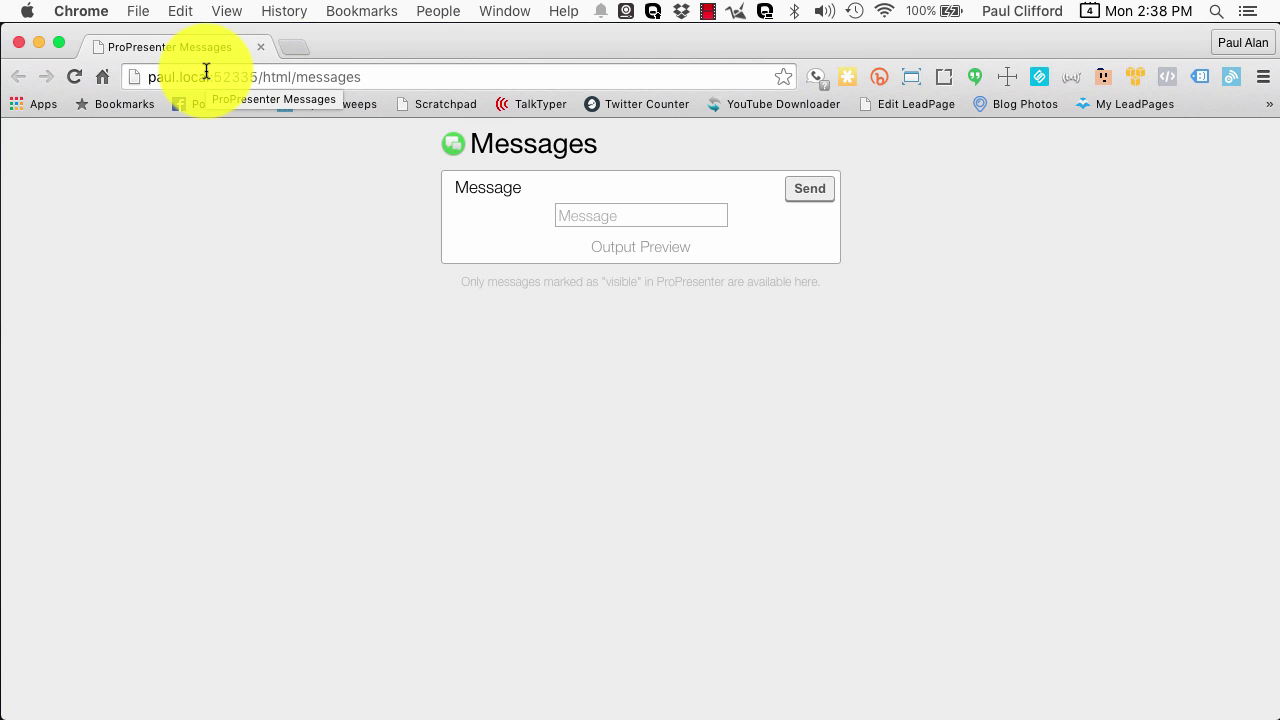
pyautogui.moveTo(149, 77); pyautogui.dragTo(210, 78)
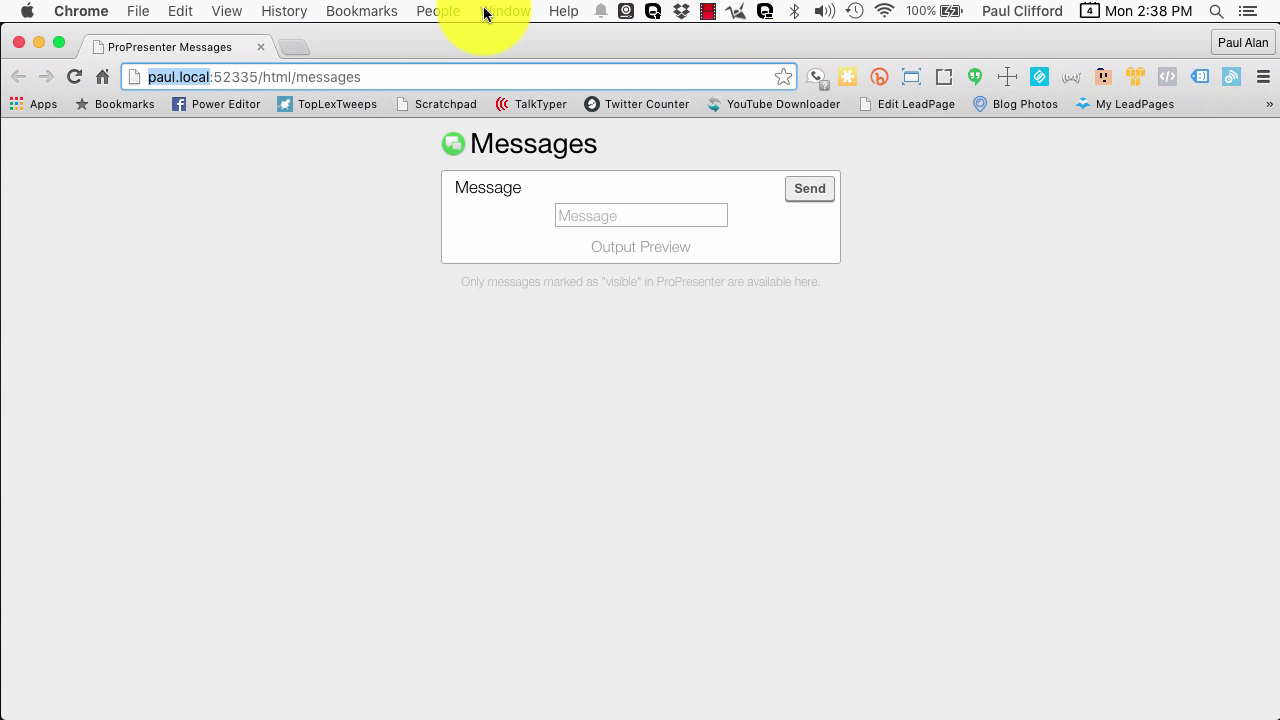
pyautogui.write('195')
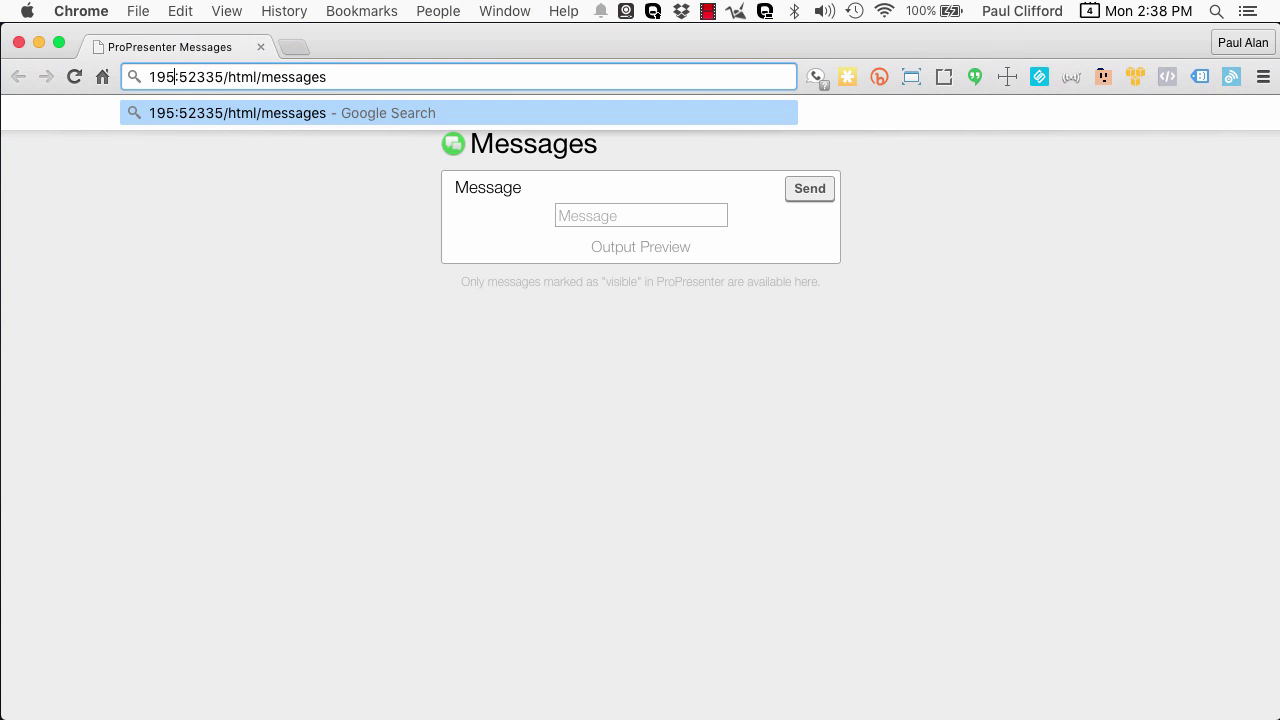
pyautogui.write('.')
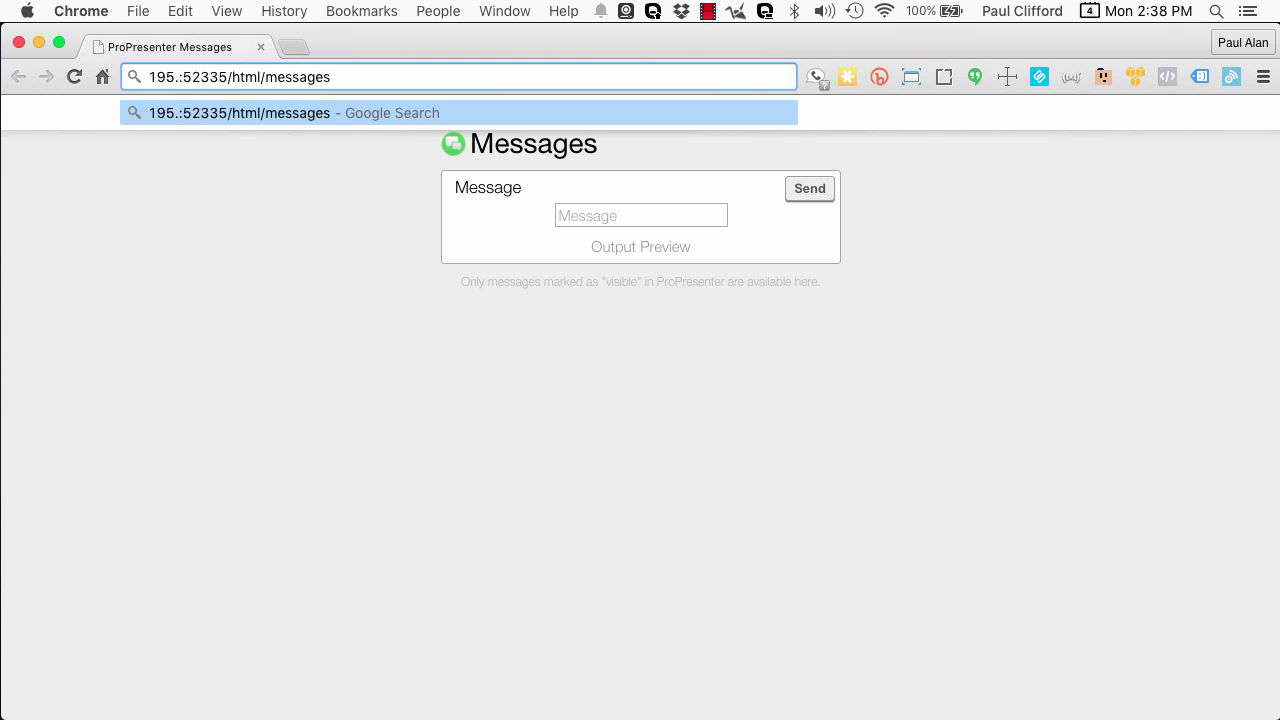
pyautogui.write('168')
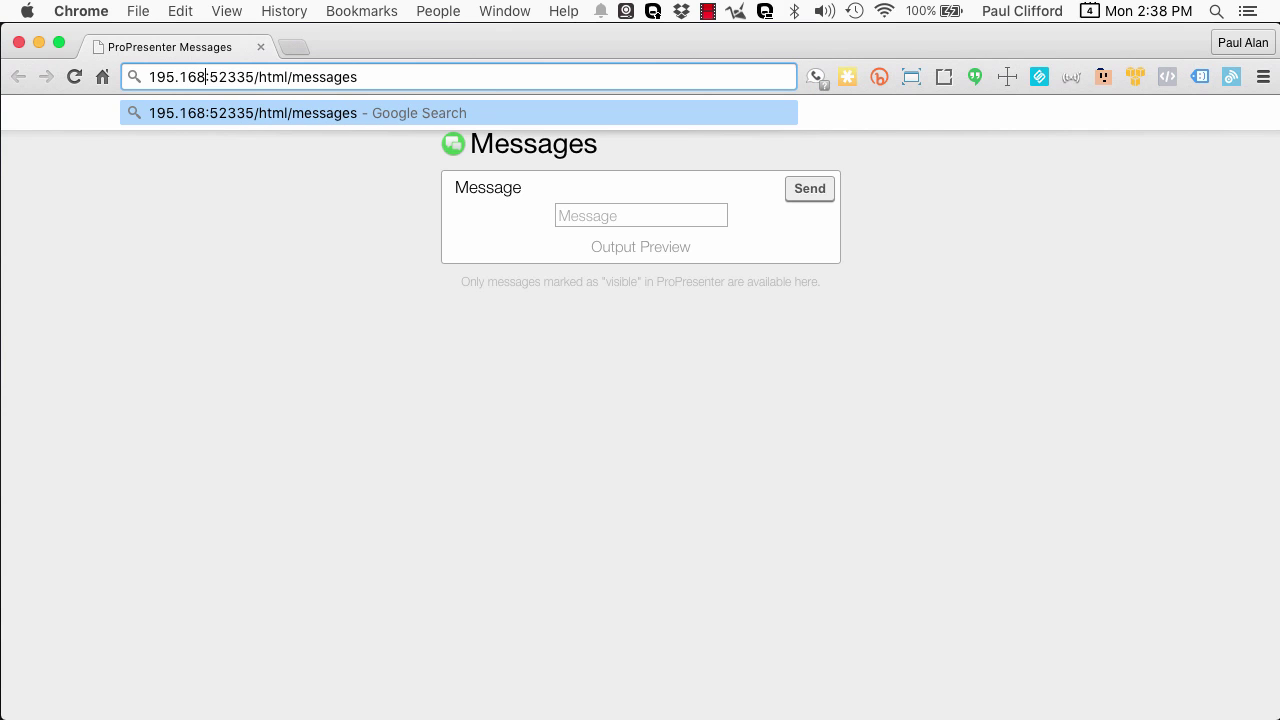
pyautogui.write('.0.')
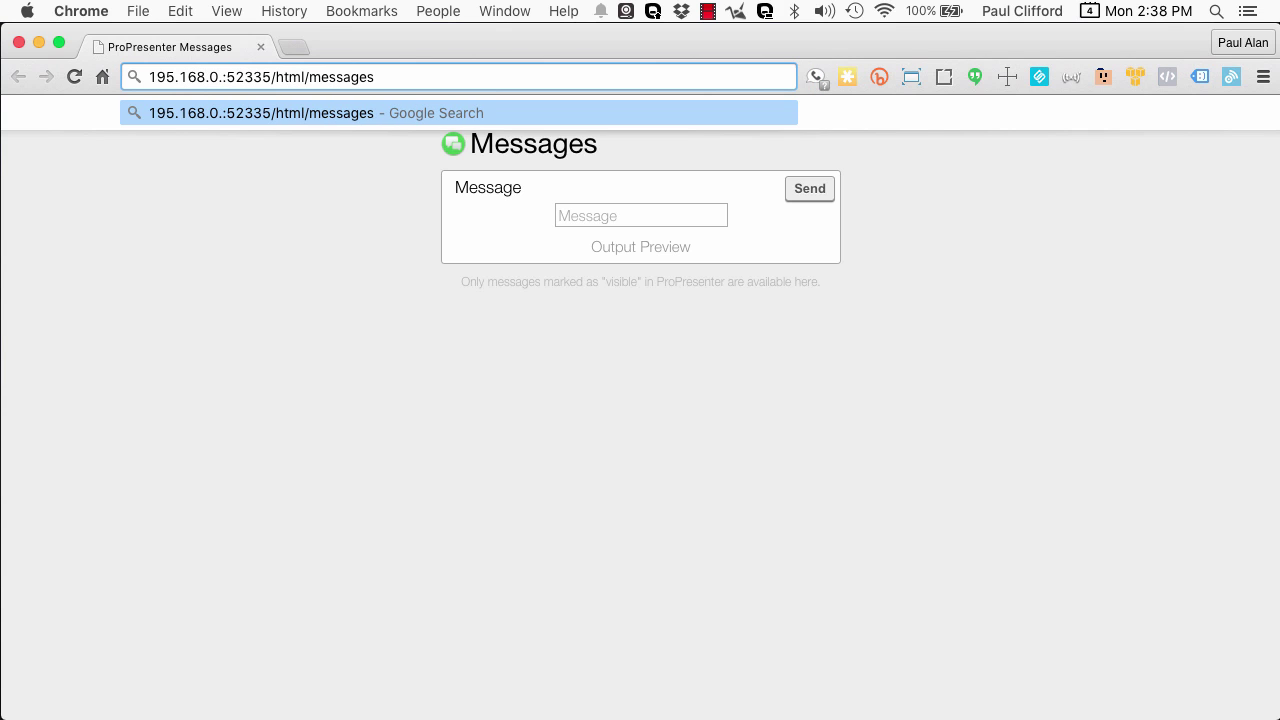
# Step: Leave Chrome for ProPresenter and open the Network settings in System Preferences to check the computer's IP address
pyautogui.press('super+Tab')
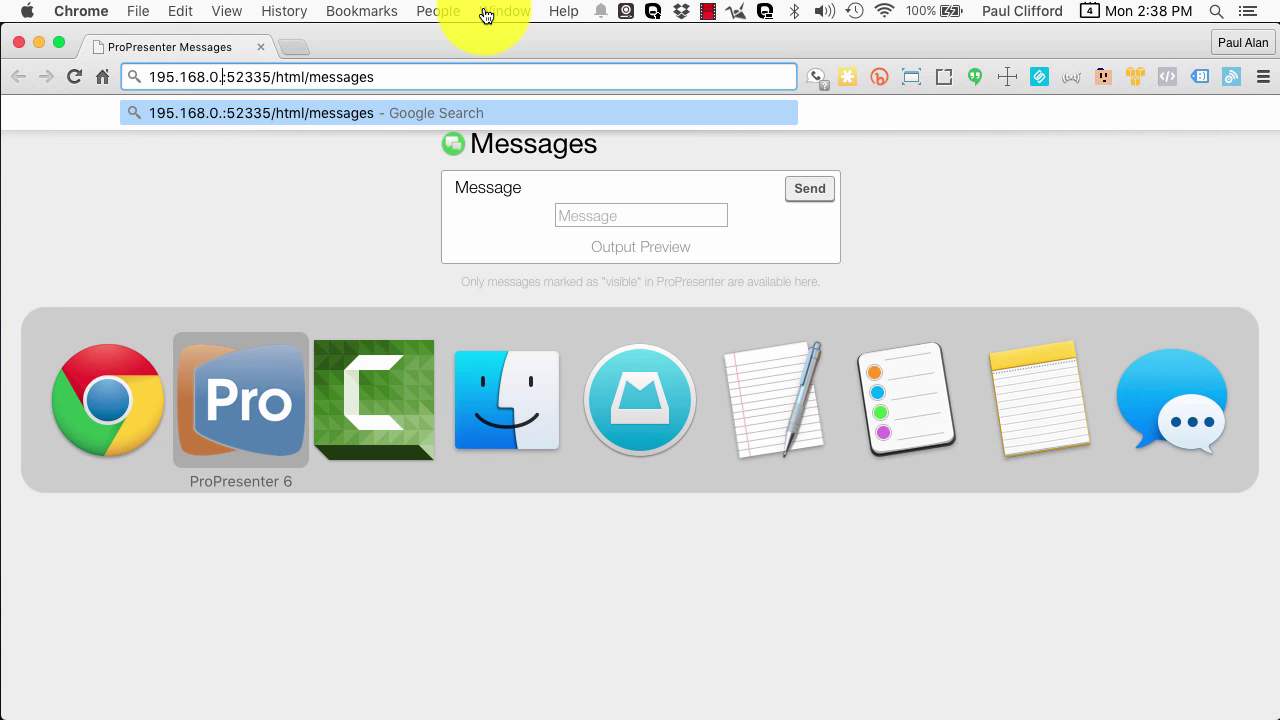
pyautogui.press('super+Tab')
pyautogui.press('super+Tab')
pyautogui.press('super+Tab')
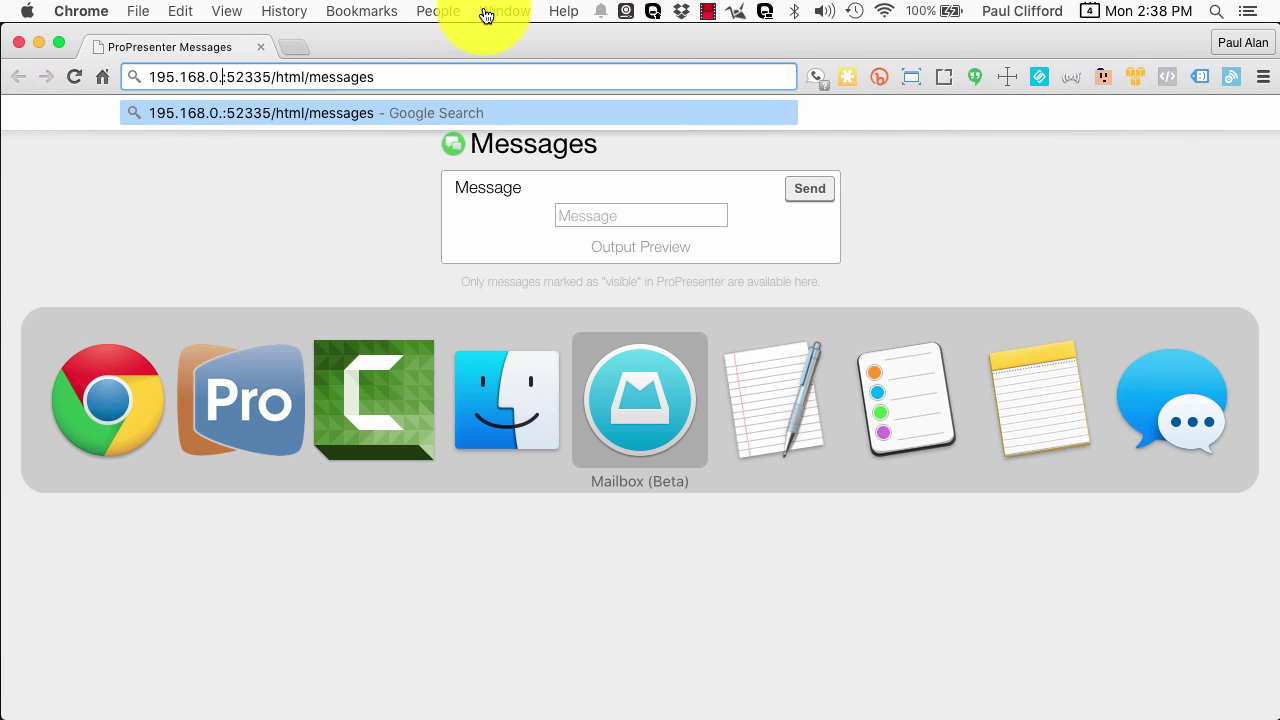
pyautogui.press('super+Tab')
pyautogui.press('super+Tab')
pyautogui.press('super+Tab')
pyautogui.press('super+Tab')
pyautogui.press('super+Tab')
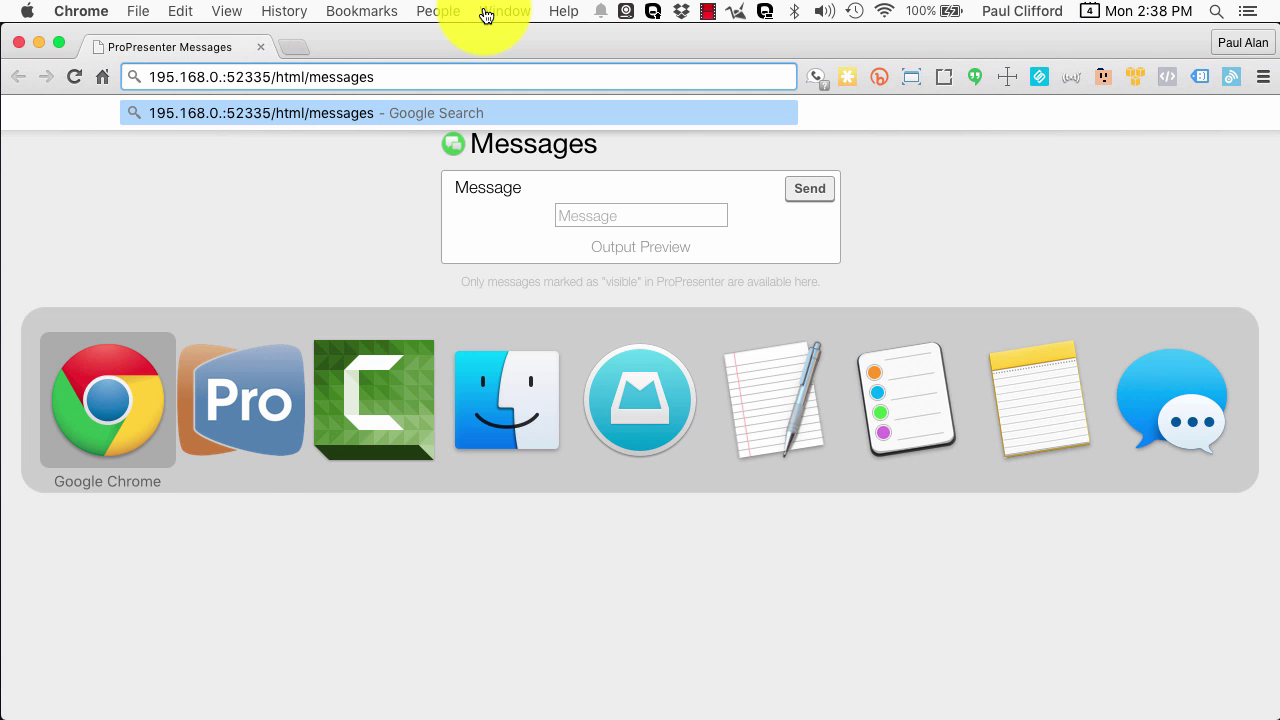
pyautogui.press('super+Tab')
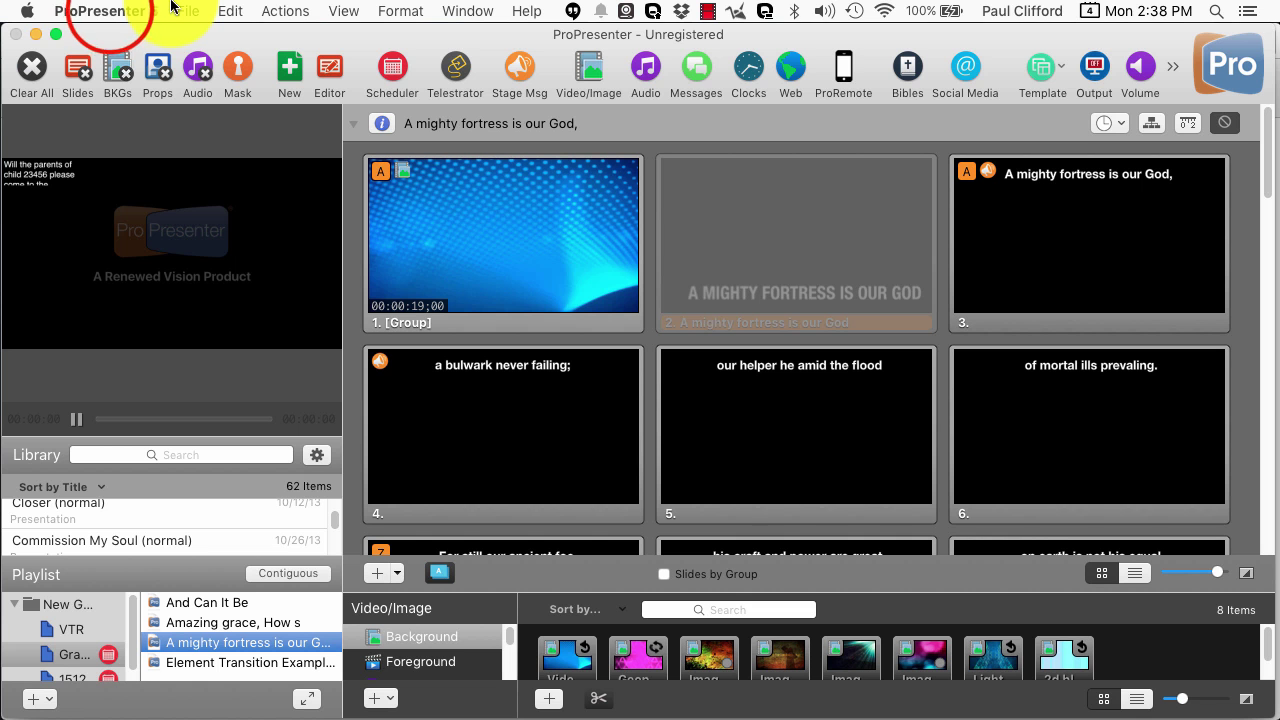
pyautogui.click(110, 14)
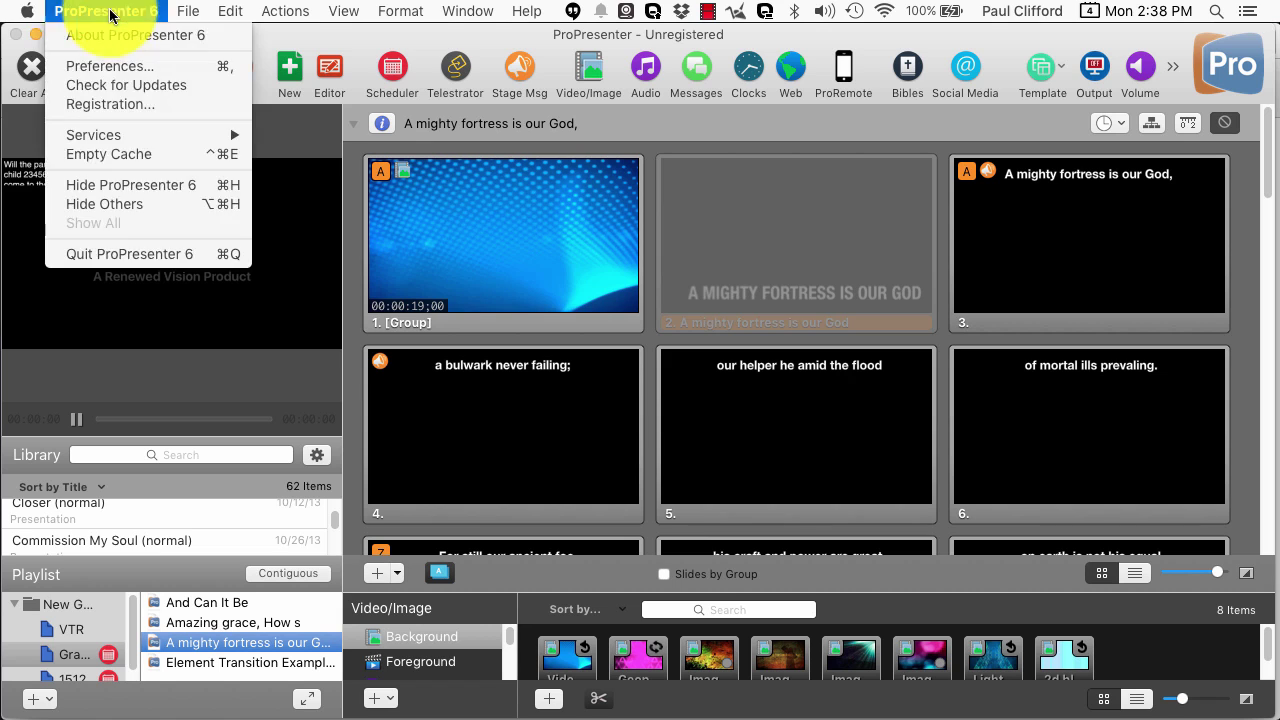
pyautogui.moveTo(26, 12)
pyautogui.click(60, 65)
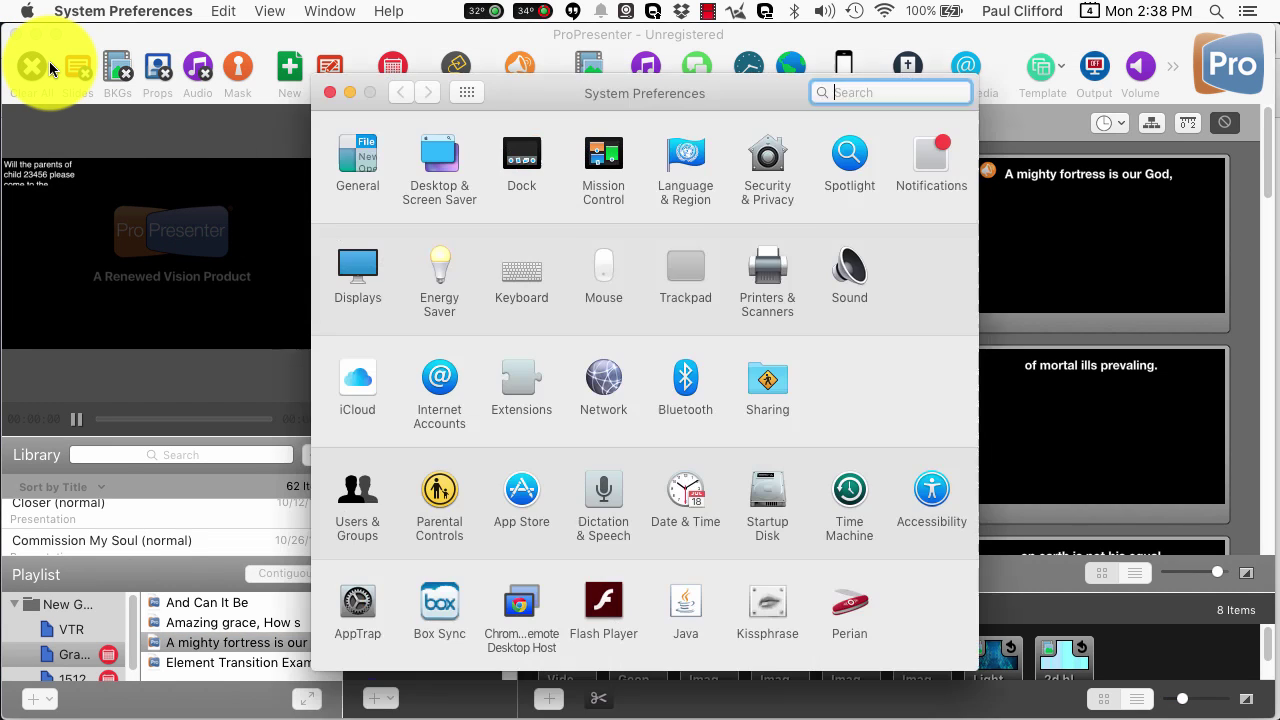
pyautogui.click(601, 383)
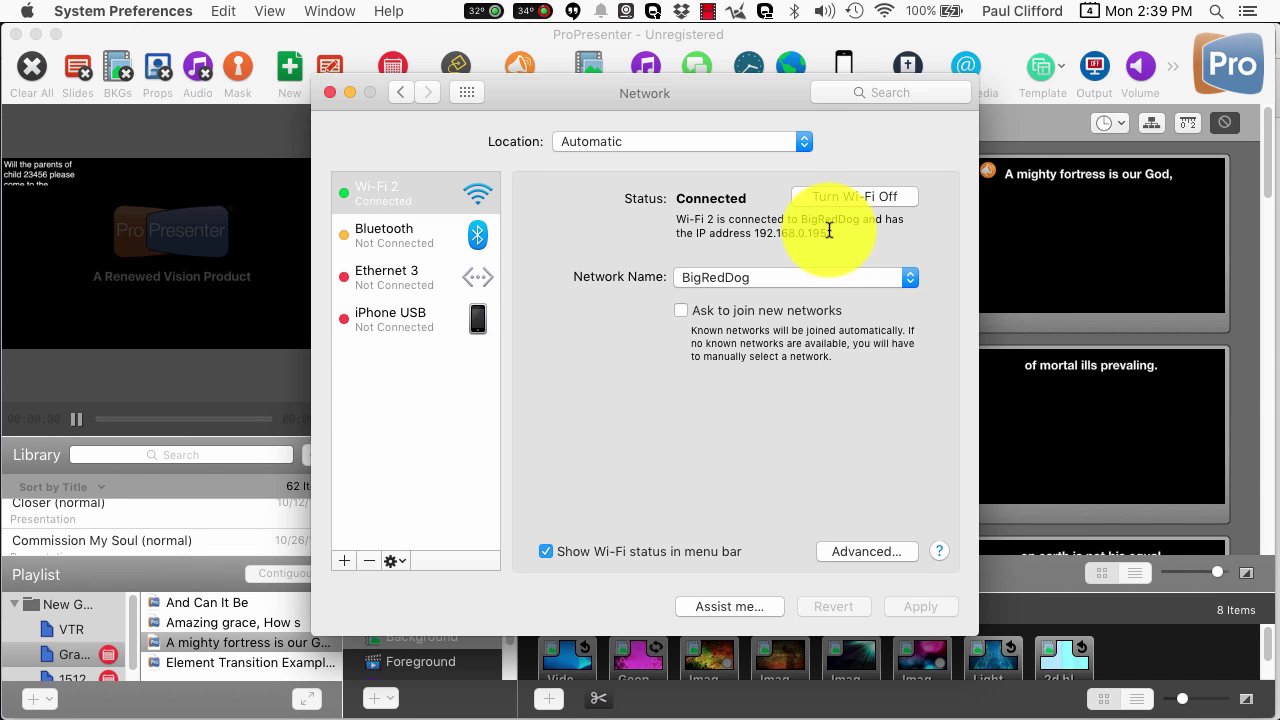
# Step: Return to Chrome, complete the address as 195.168.0.195:52335/html/messages and load it
pyautogui.press('super+Tab')
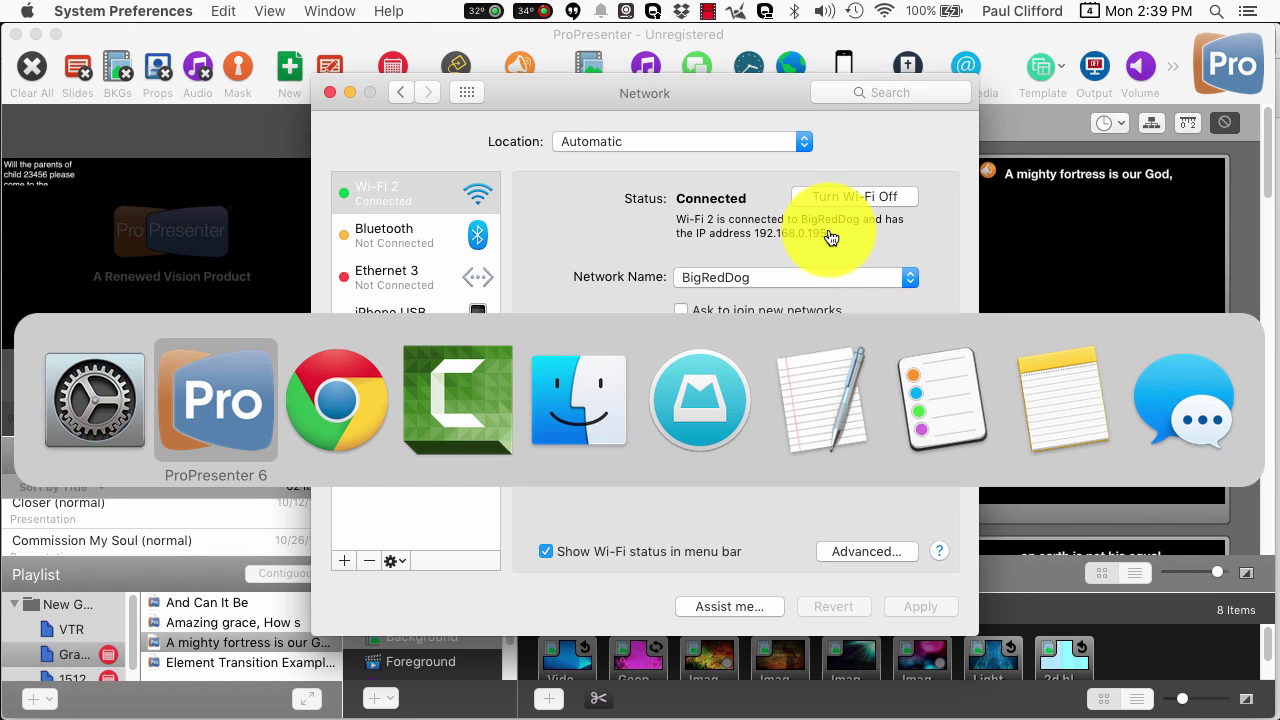
pyautogui.press('super+Tab')
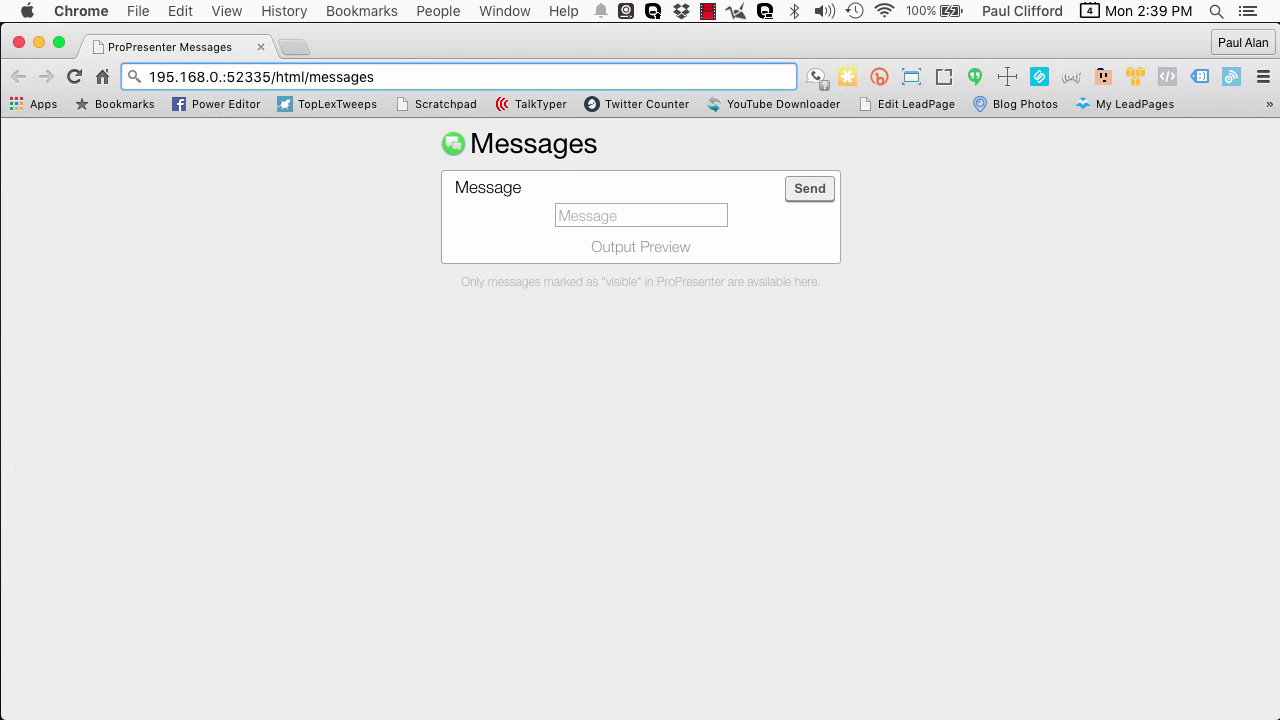
pyautogui.write('195.168.0.195')
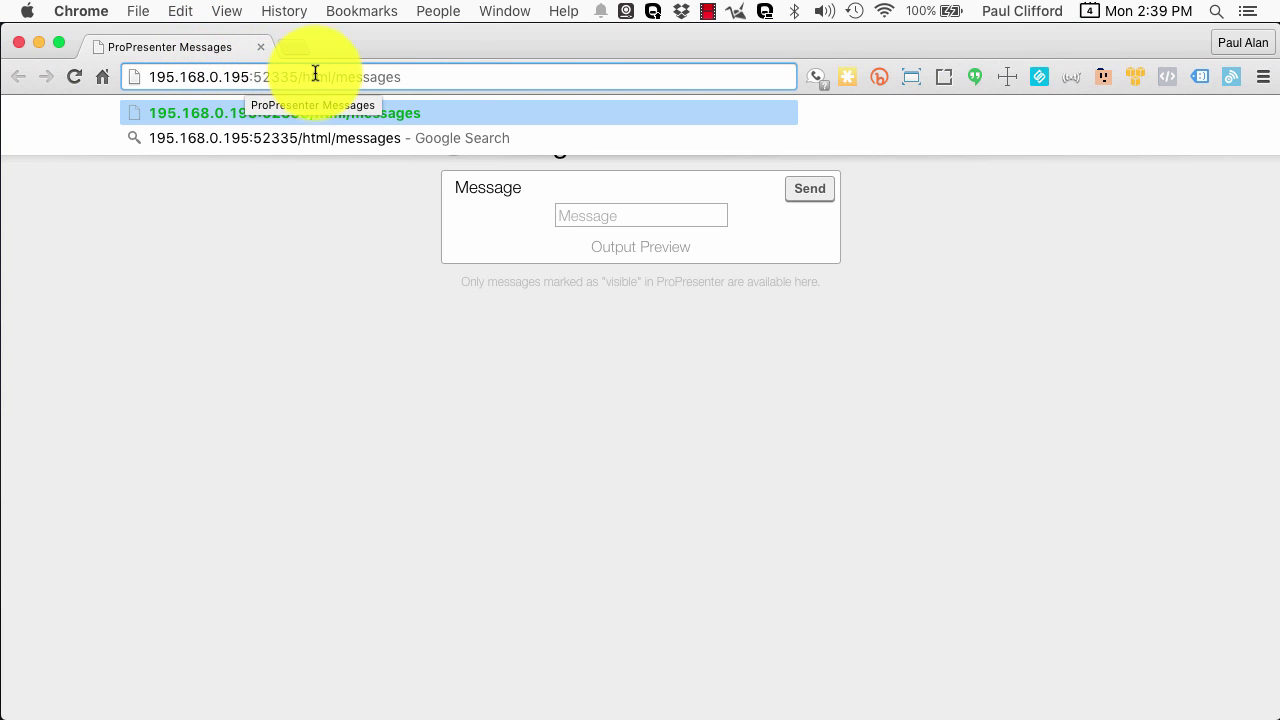
pyautogui.click(442, 78)
pyautogui.write('s')
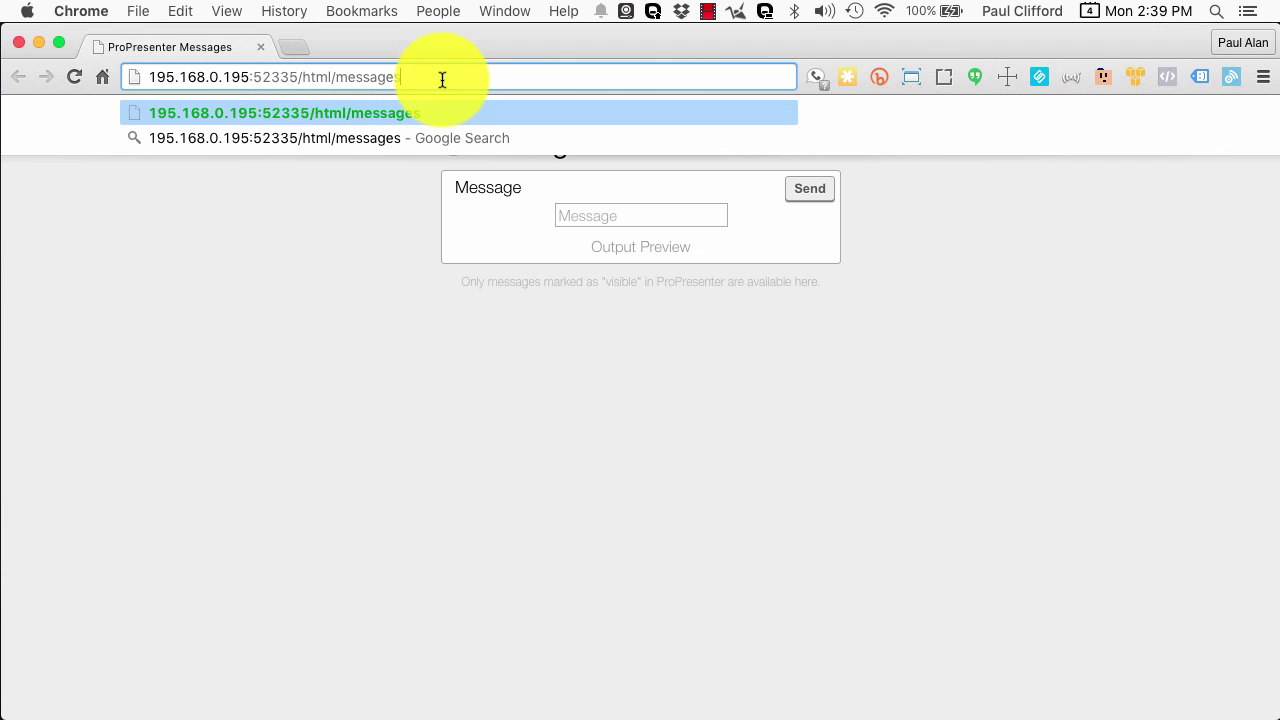
pyautogui.press('Return')
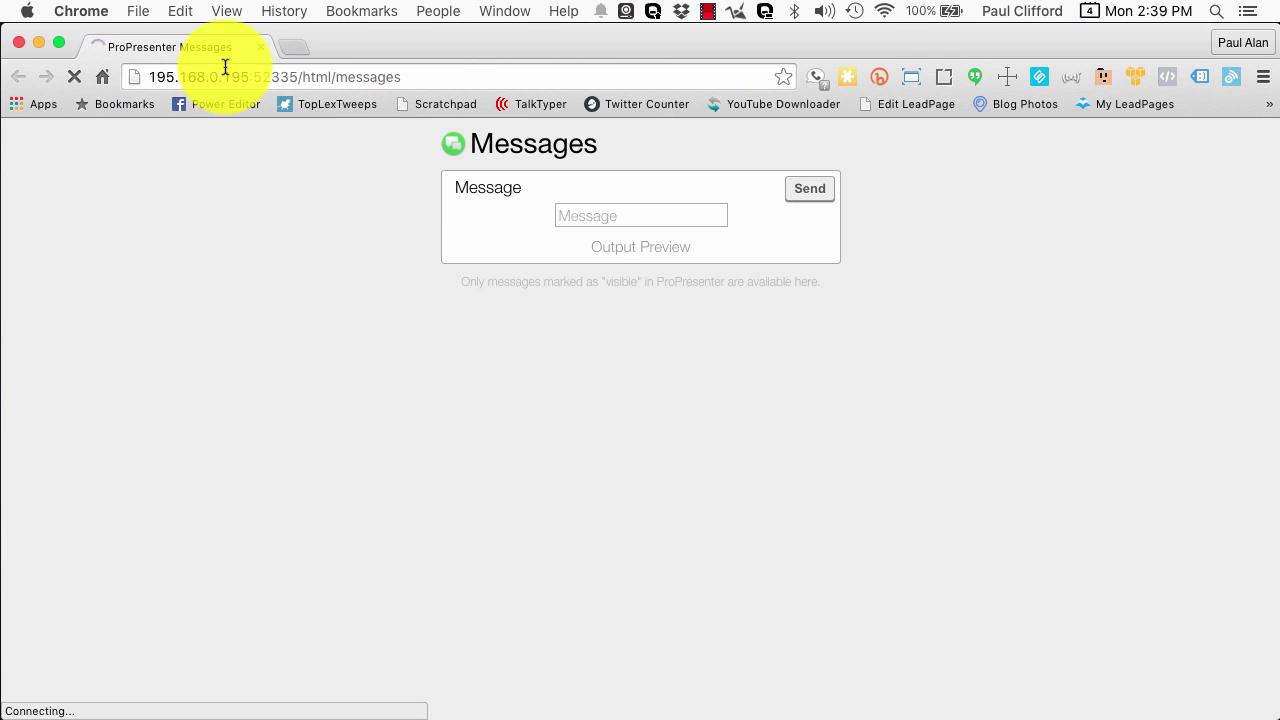
# Step: Close the browser window and the Network preferences, and return to ProPresenter
pyautogui.click(20, 47)
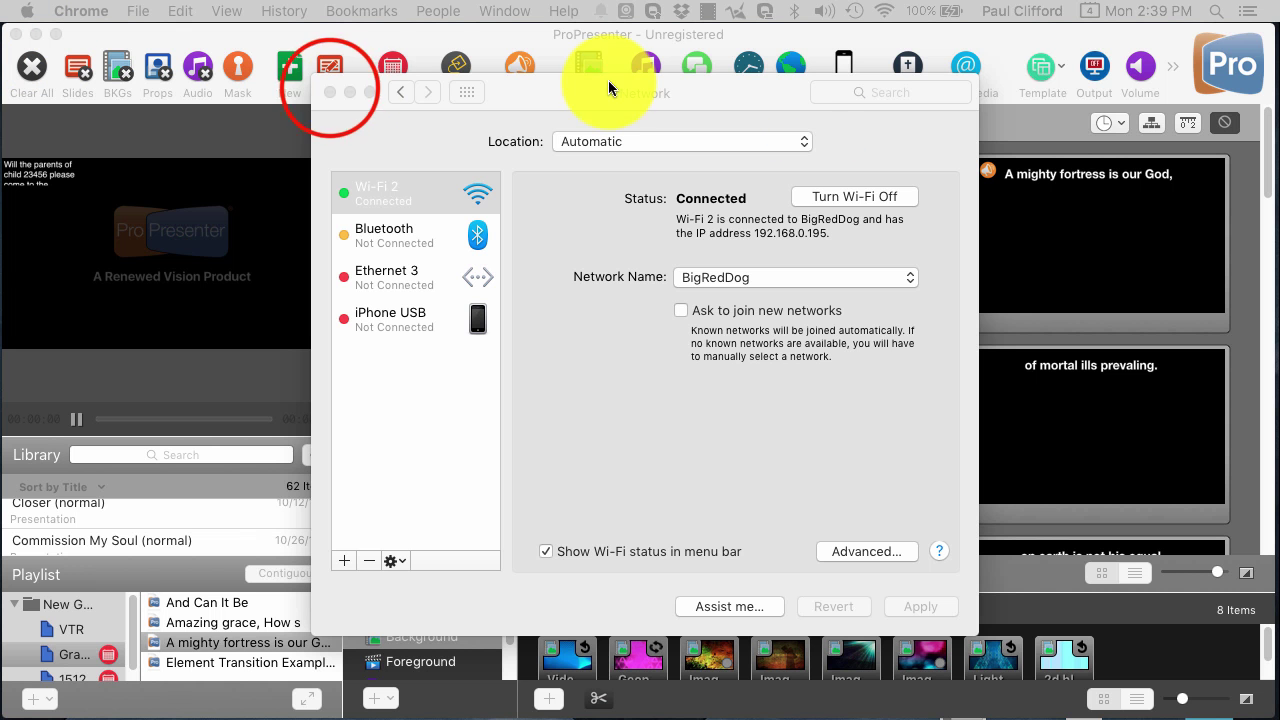
pyautogui.click(330, 86)
pyautogui.click(552, 37)
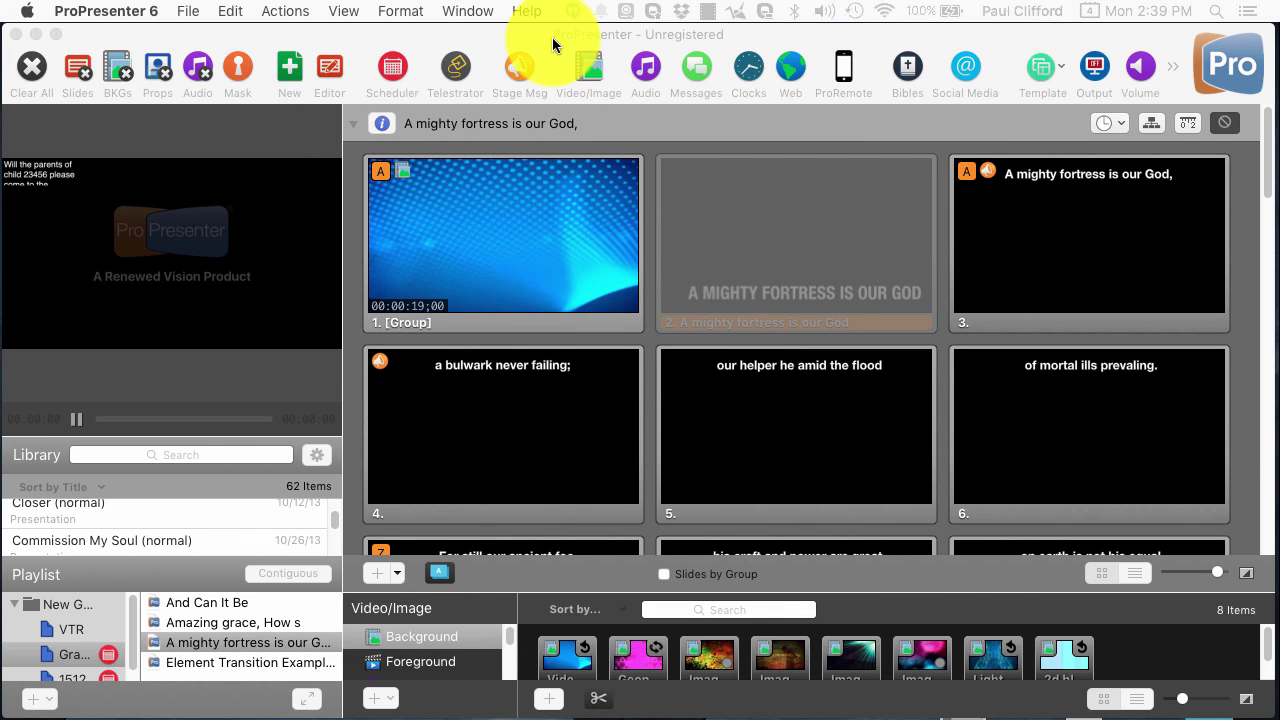